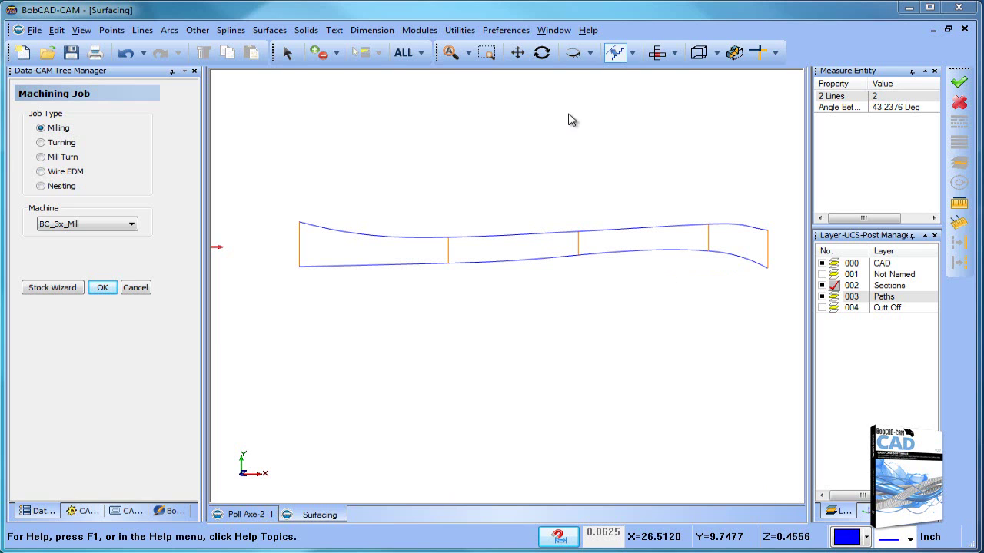
# Examine the wireframe's section arcs and long rail curves from an angled view and from the top
pyautogui.click(542, 53)
pyautogui.moveTo(547, 333)
pyautogui.mouseDown()
pyautogui.moveTo(566, 268)
pyautogui.moveTo(521, 285)
pyautogui.moveTo(543, 279)
pyautogui.moveTo(552, 336)
pyautogui.mouseUp()
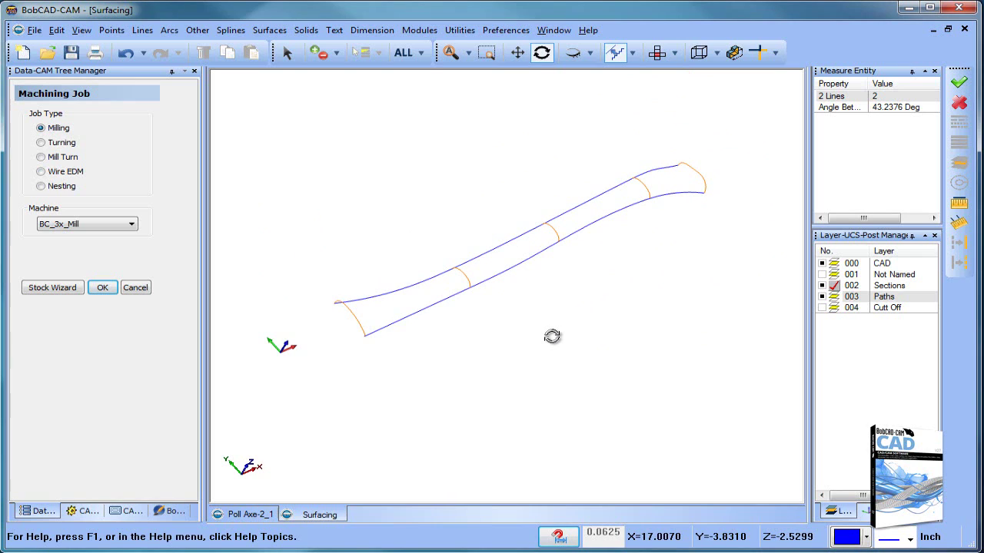
pyautogui.moveTo(475, 226); pyautogui.dragTo(512, 297)
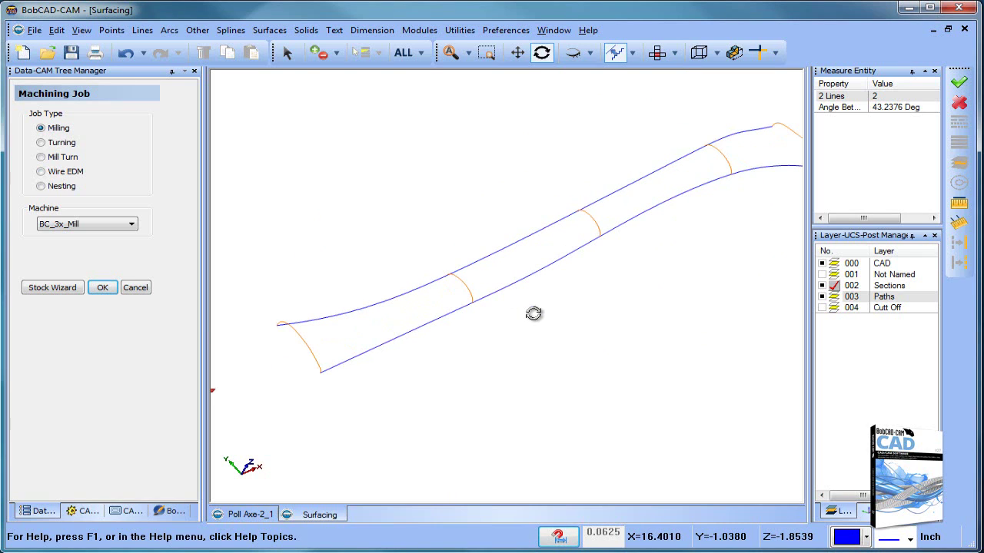
pyautogui.click(654, 55)
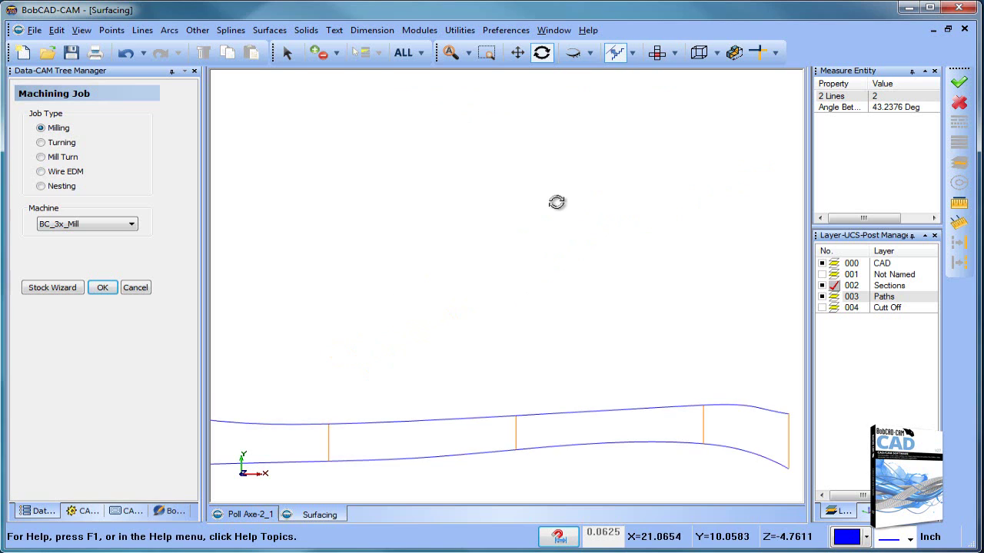
pyautogui.moveTo(557, 202); pyautogui.dragTo(362, 270)
pyautogui.click(287, 52)
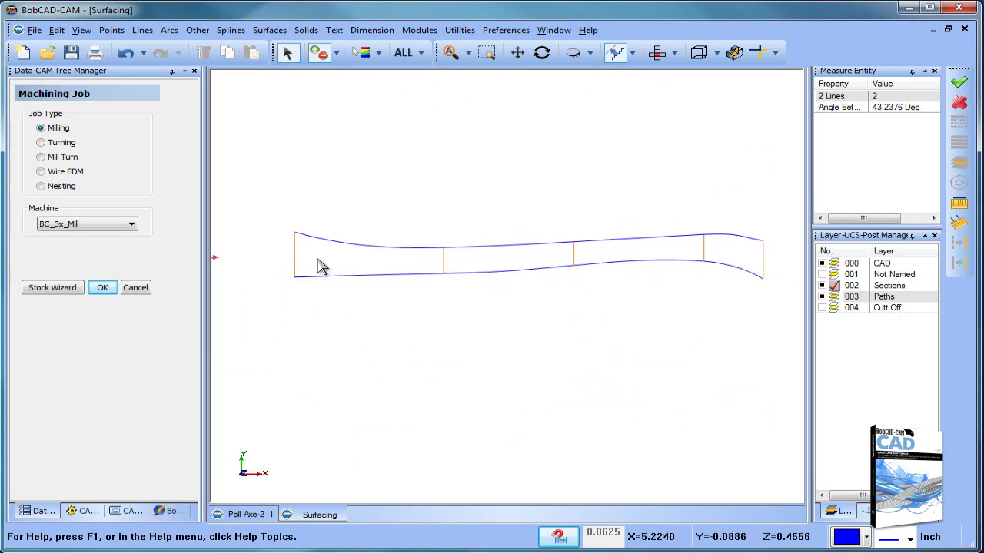
pyautogui.rightClick(512, 191)
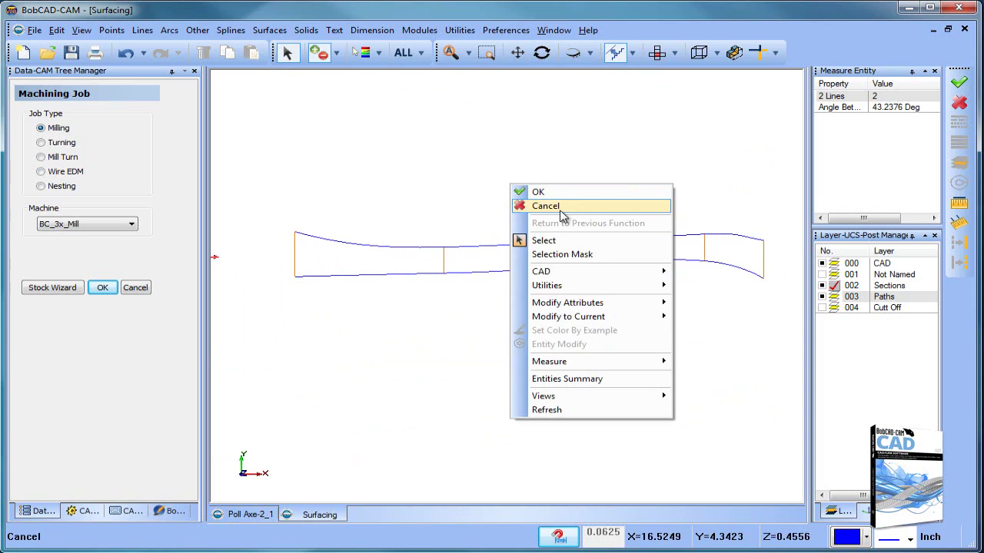
pyautogui.click(560, 208)
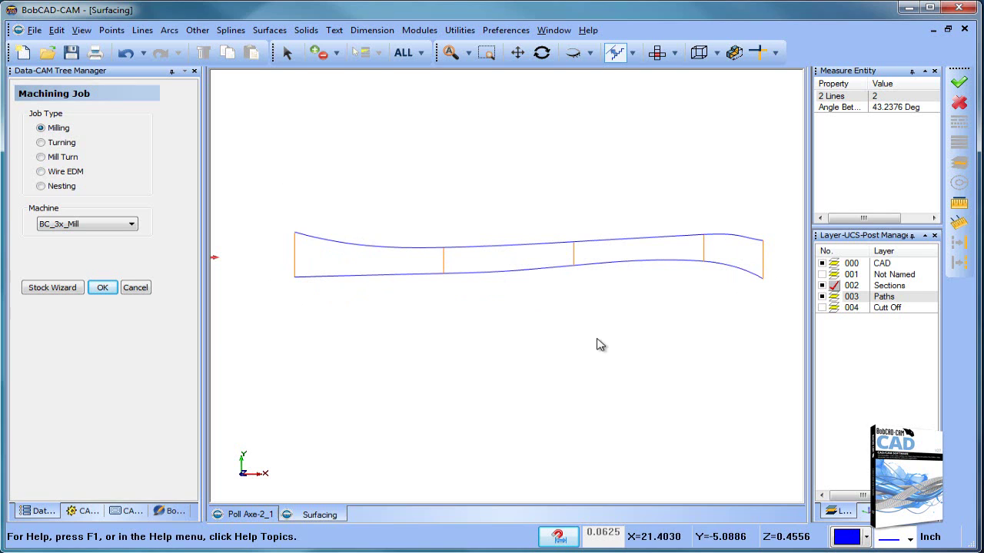
# Add a new layer after Cutt Off as the active layer for the surfaces
pyautogui.moveTo(600, 345); pyautogui.dragTo(580, 284, button='middle')
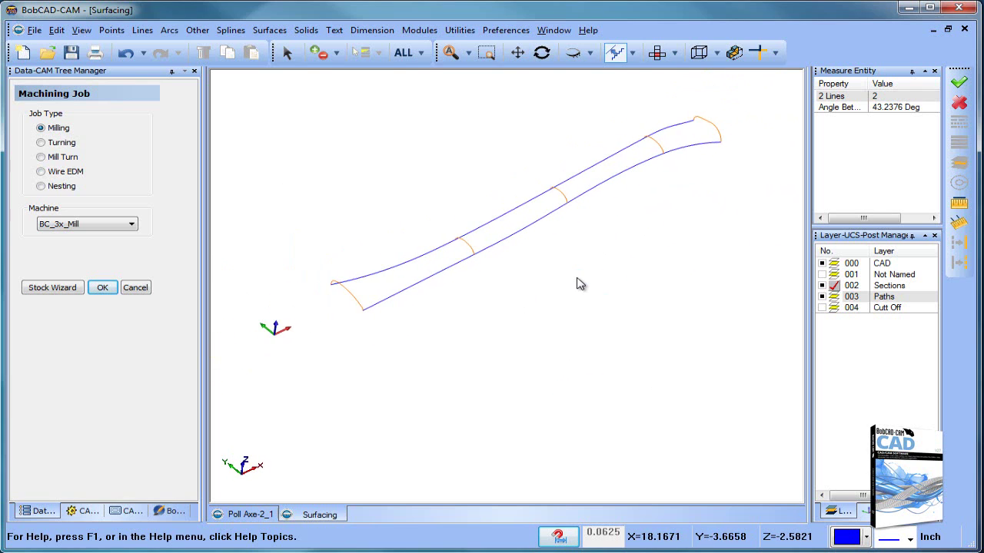
pyautogui.rightClick(842, 306)
pyautogui.click(845, 316)
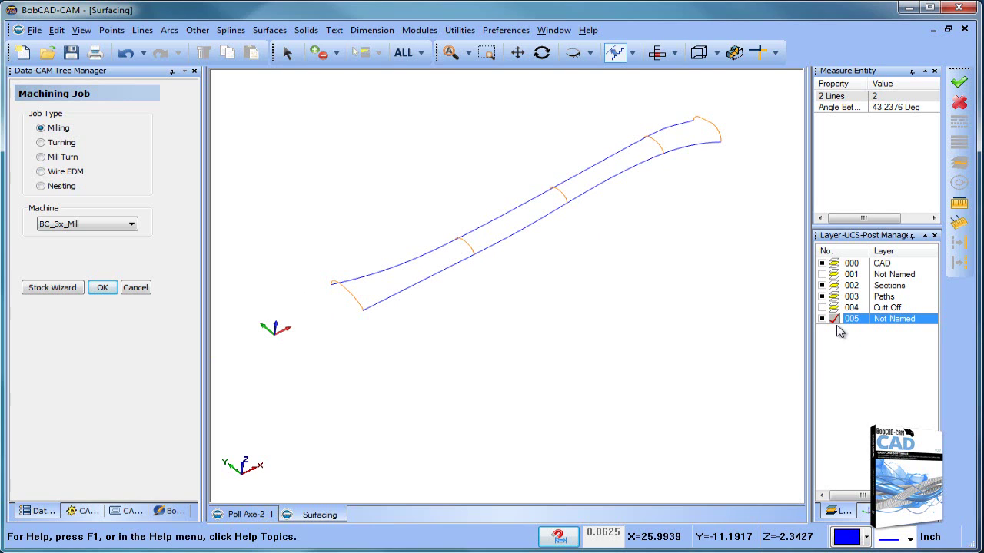
# Start a Skin surface and chain the wide end's section arc and the second section arc as its cross sections
pyautogui.moveTo(522, 305); pyautogui.dragTo(547, 289, button='middle')
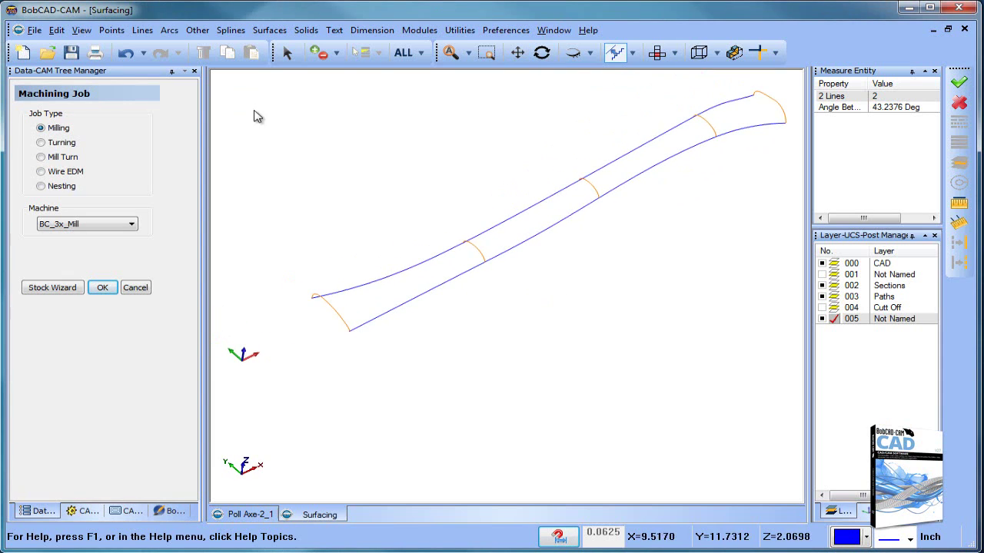
pyautogui.click(262, 33)
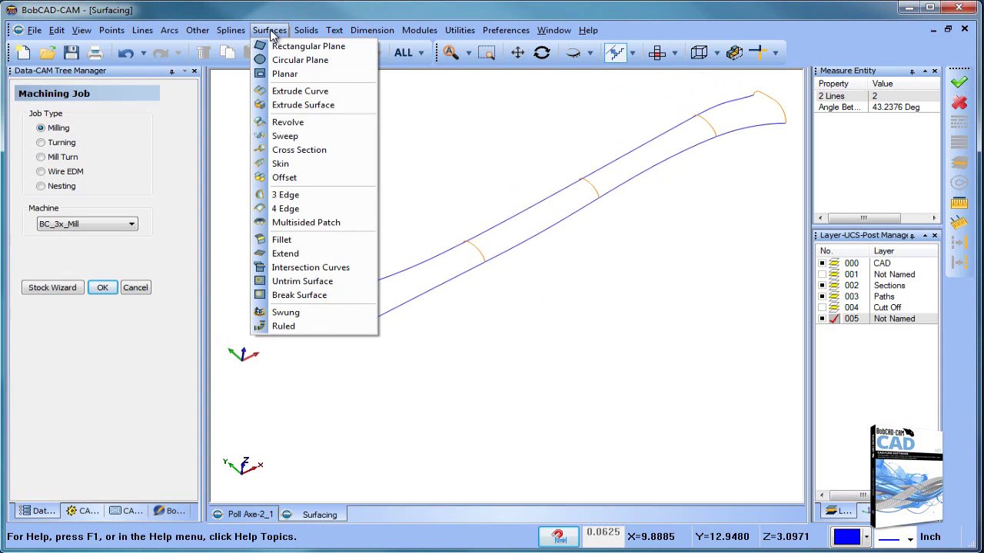
pyautogui.click(343, 164)
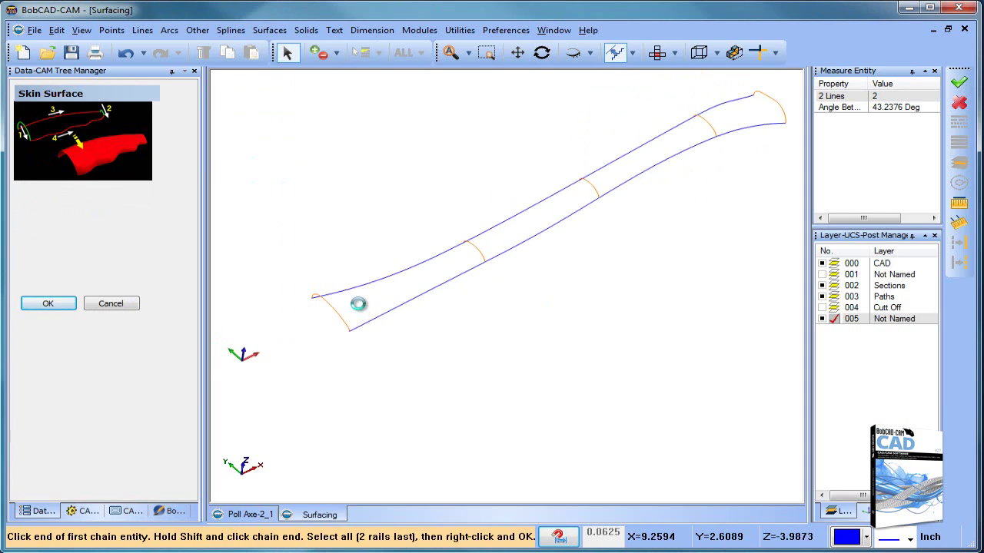
pyautogui.scroll(2, 358, 304)
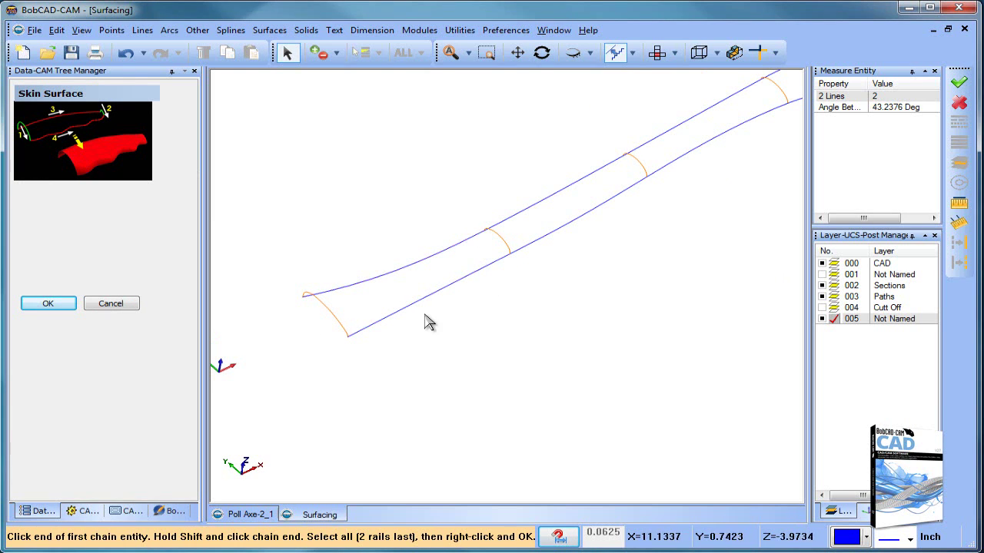
pyautogui.scroll(2, 345, 333)
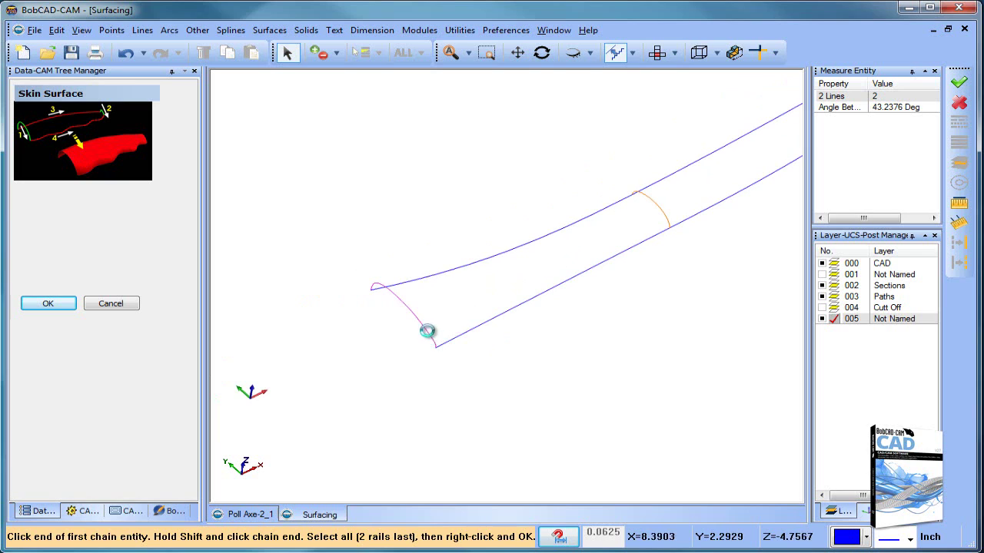
pyautogui.click(381, 285)
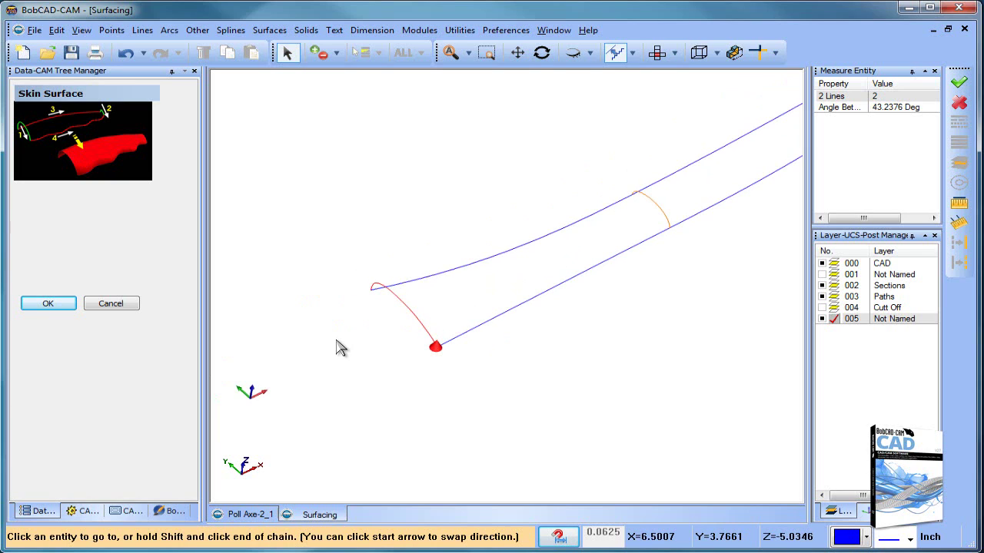
pyautogui.click(336, 347)
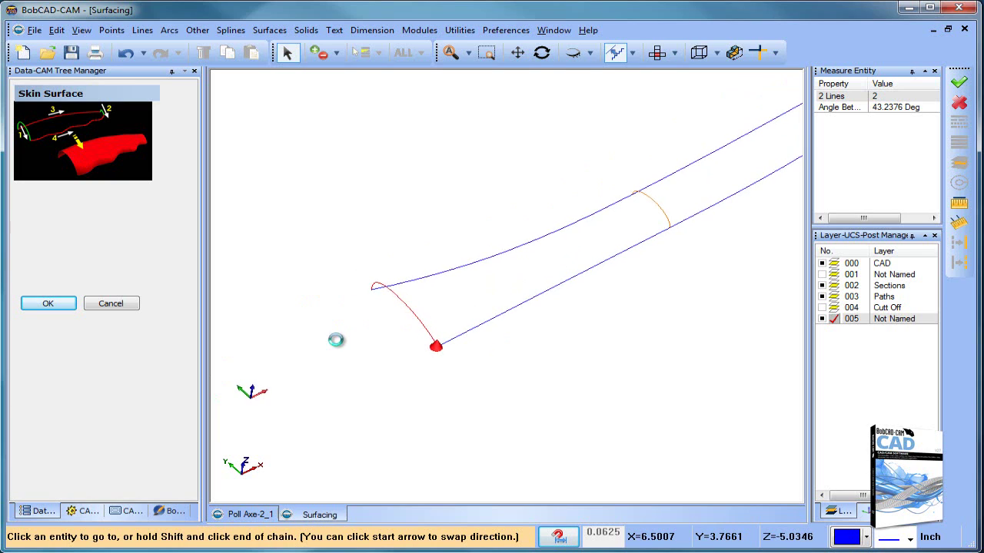
pyautogui.moveTo(569, 336); pyautogui.dragTo(519, 372, button='middle')
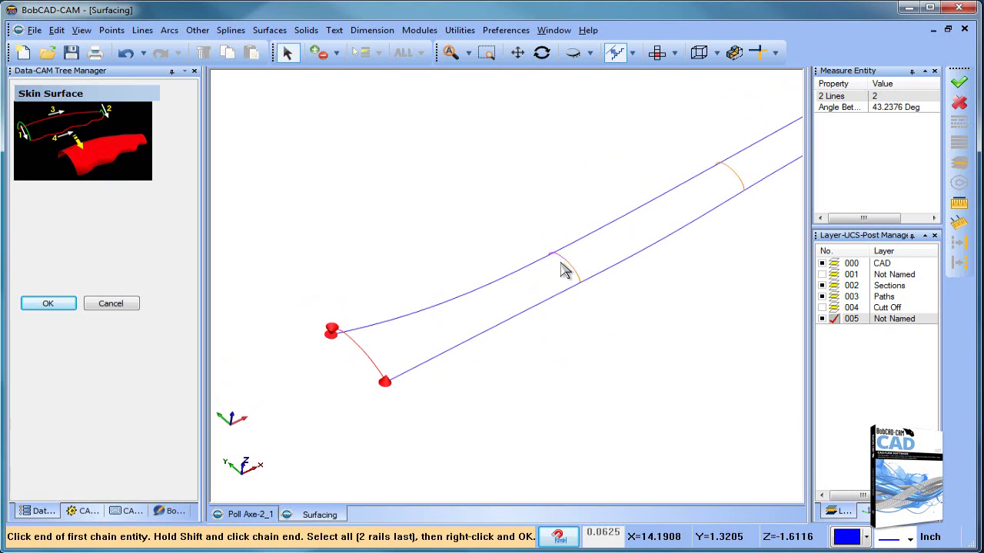
pyautogui.click(572, 266)
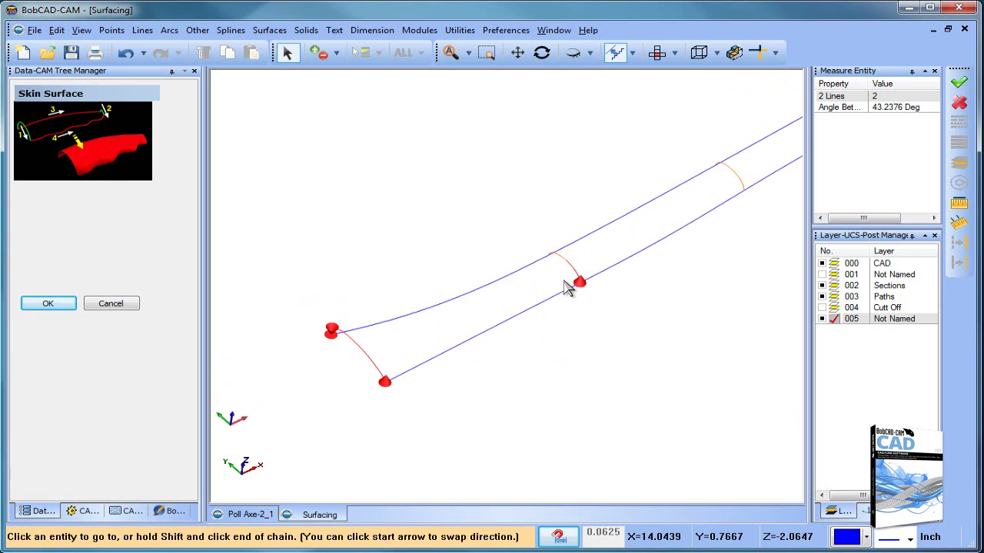
pyautogui.click(468, 240)
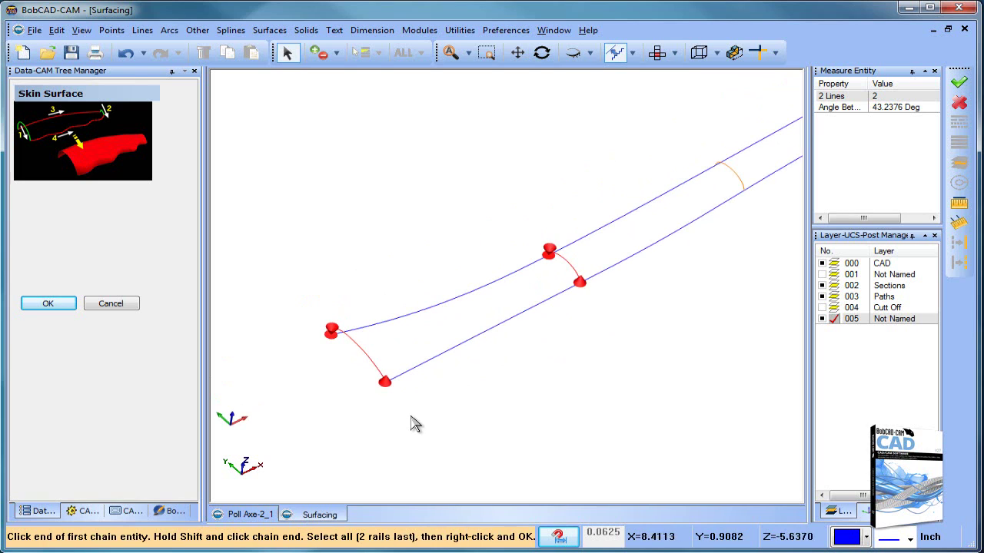
# Chain the two rail curves between the first two sections and create the skin surface
pyautogui.click(557, 296)
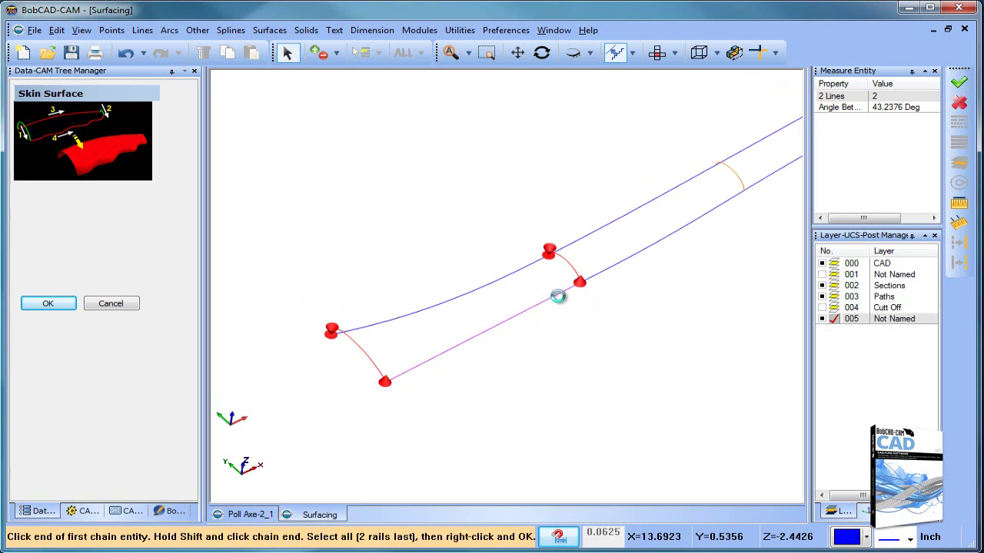
pyautogui.click(566, 330)
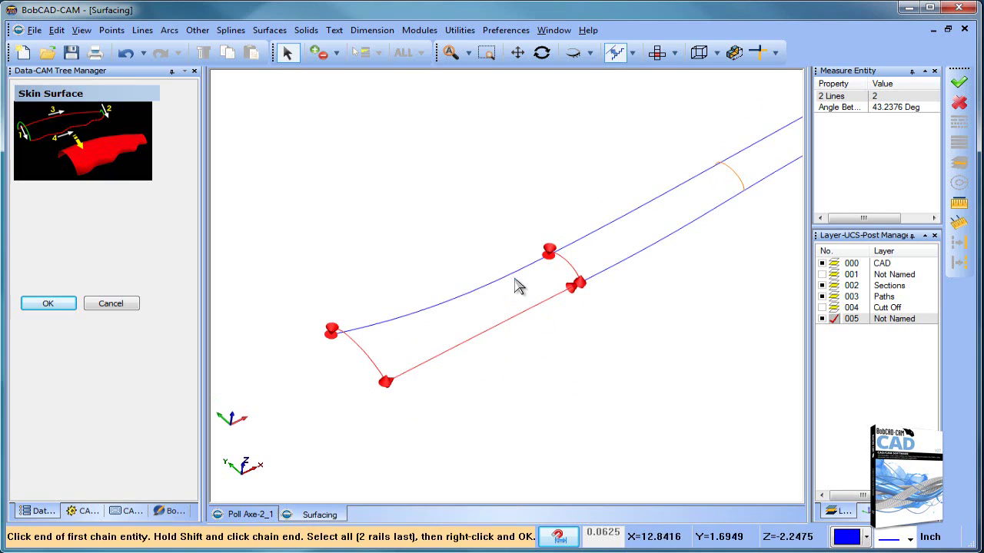
pyautogui.click(511, 266)
pyautogui.click(483, 232)
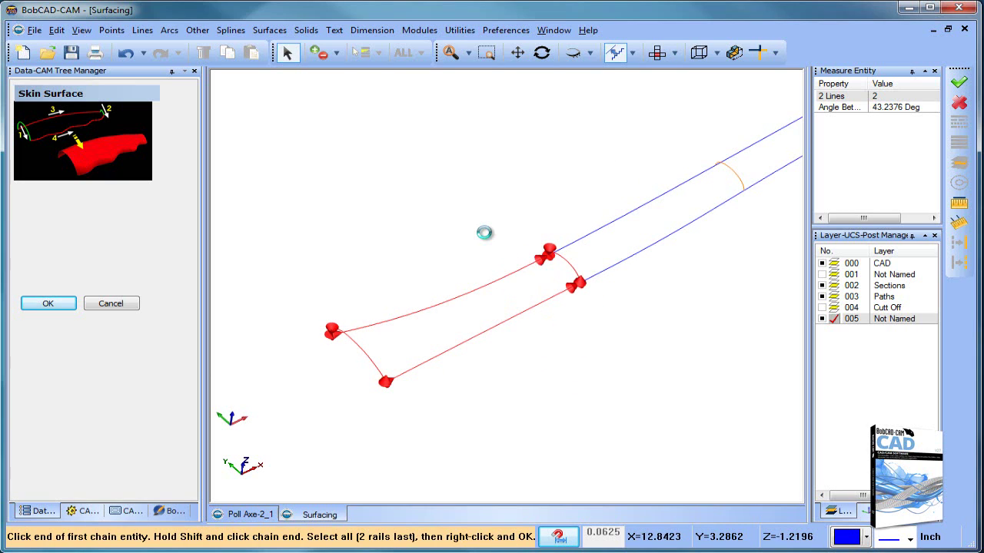
pyautogui.rightClick(483, 233)
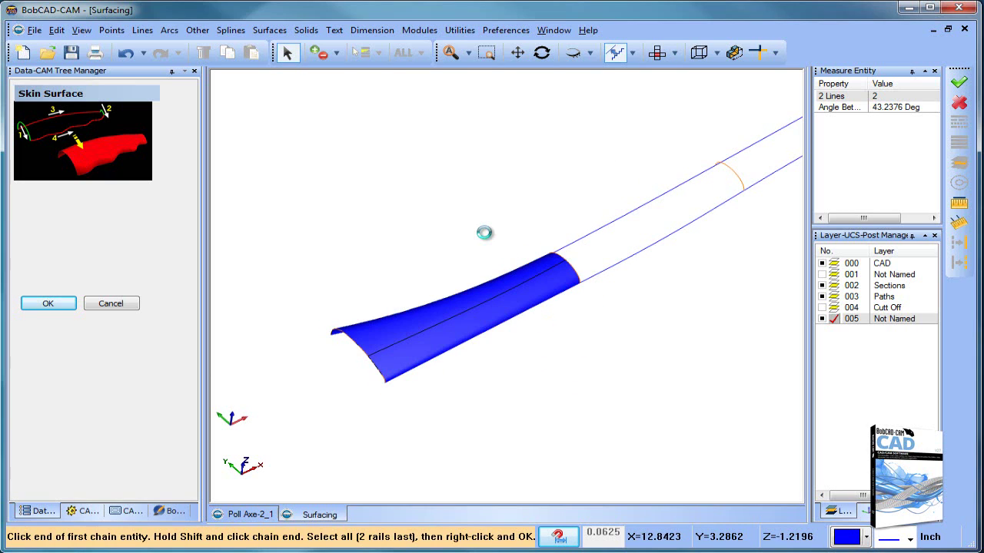
pyautogui.moveTo(484, 237); pyautogui.dragTo(594, 307, button='middle')
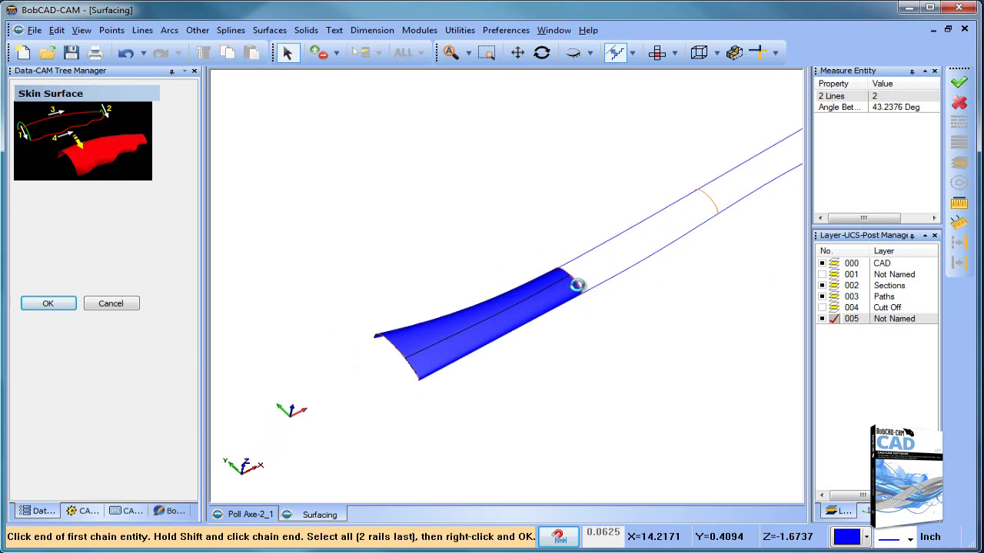
# Undo the skin surface, then hide layer 005 while keeping it as the active layer
pyautogui.click(126, 53)
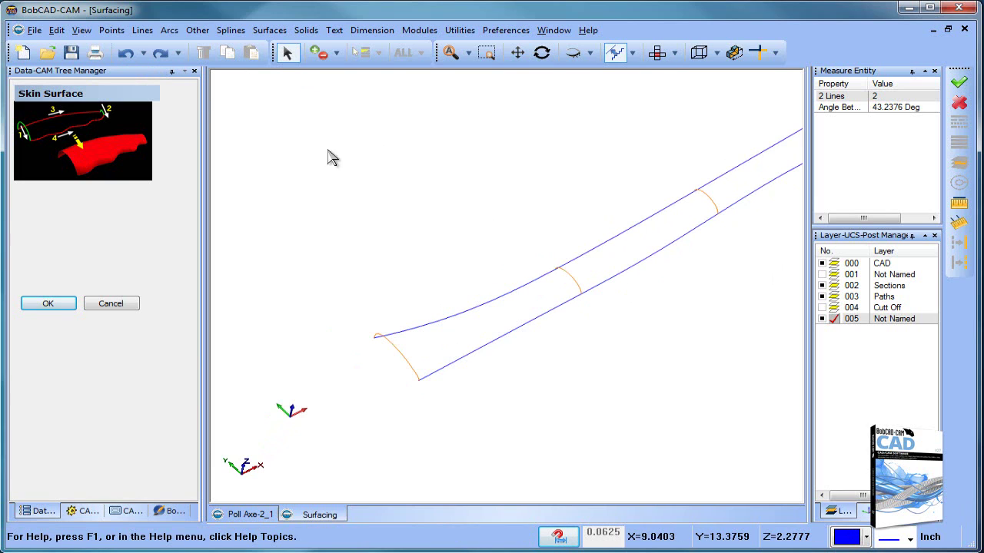
pyautogui.click(835, 310)
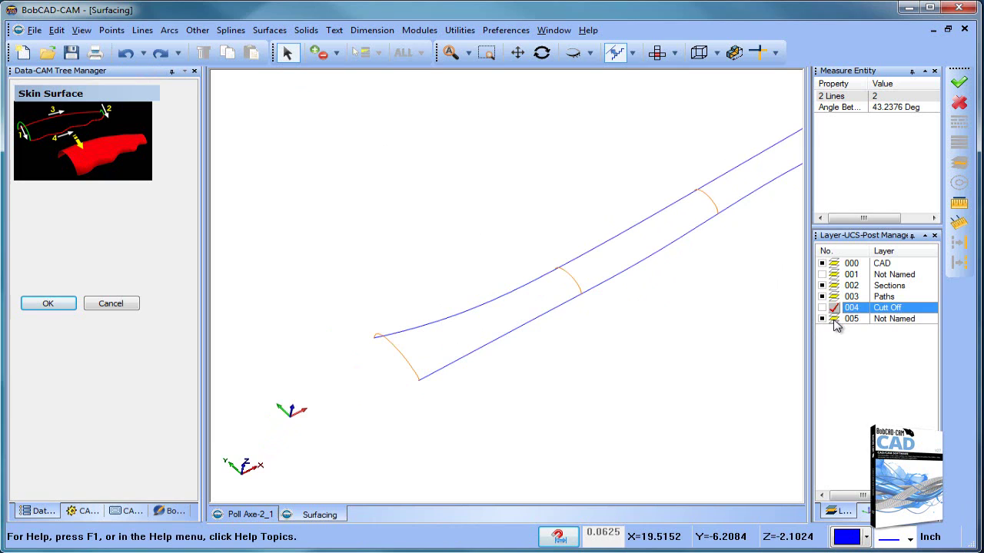
pyautogui.click(823, 319)
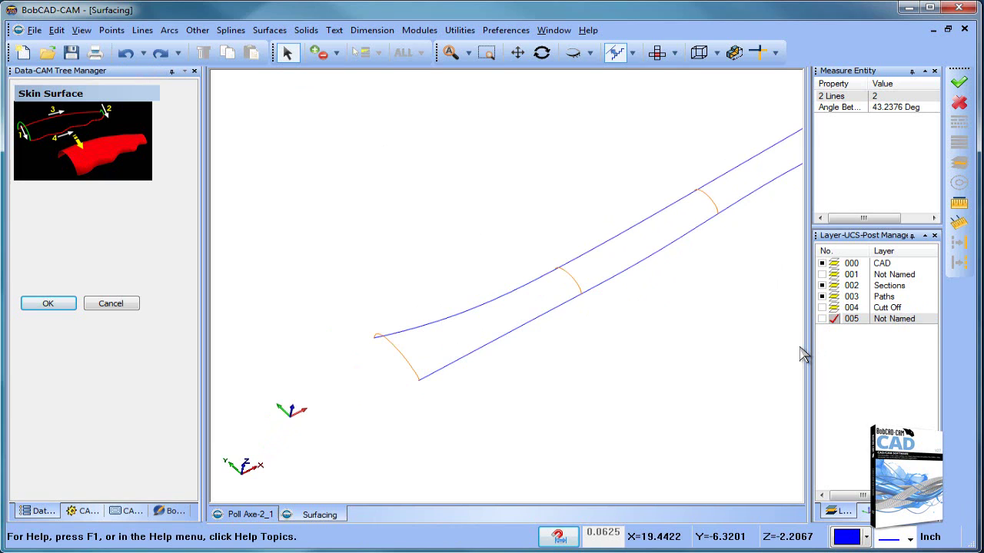
# Chain the wide end's section arc and the second section arc again as cross sections for the skin surface
pyautogui.scroll(3, 408, 359)
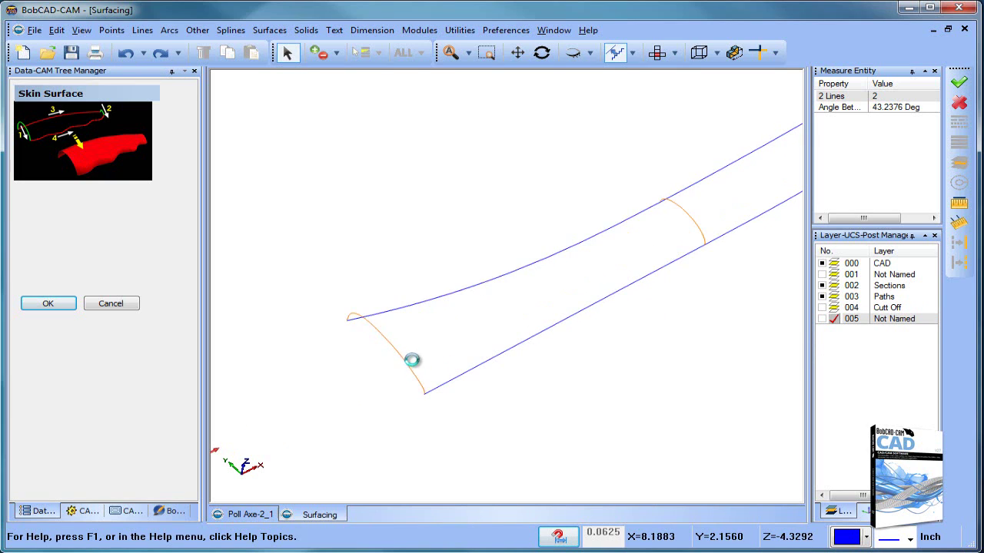
pyautogui.click(365, 321)
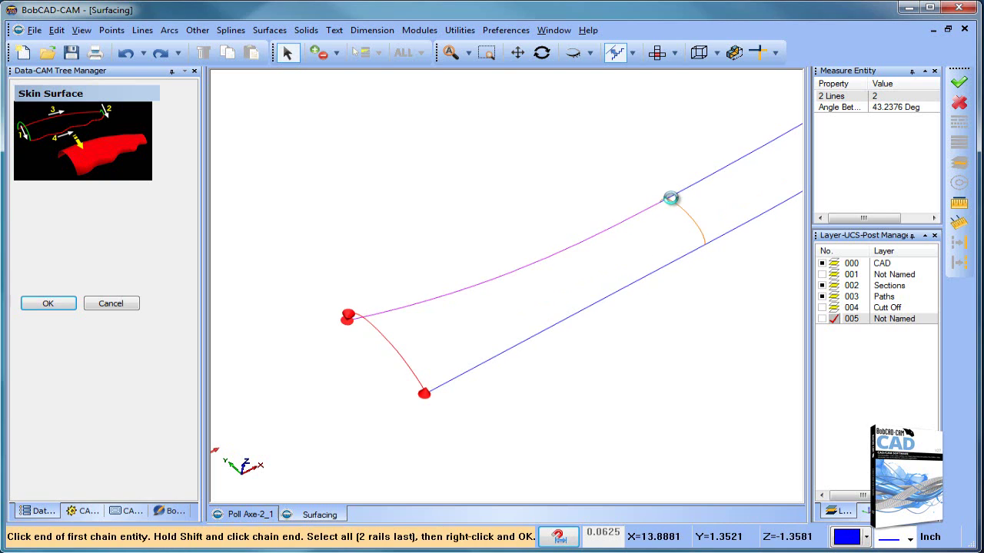
pyautogui.click(699, 226)
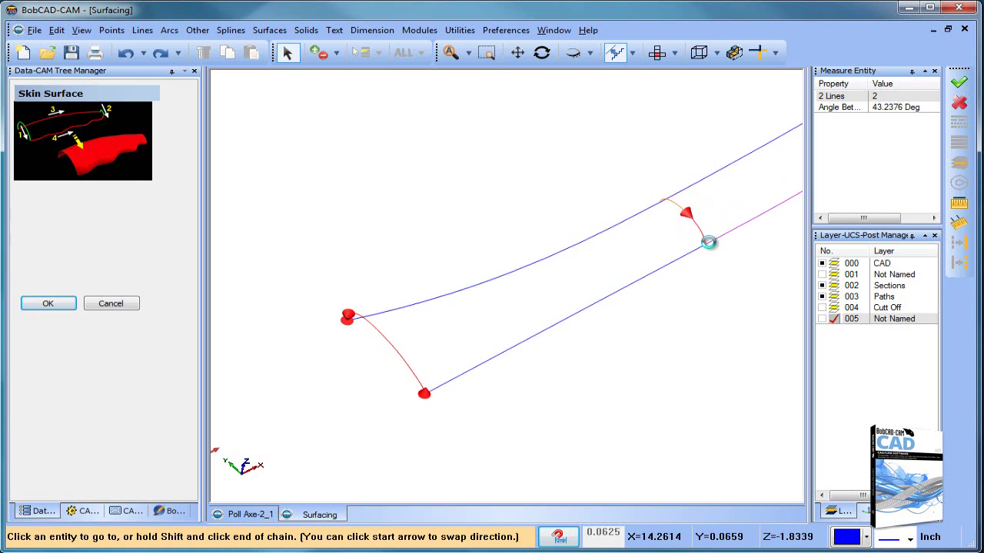
pyautogui.click(698, 239)
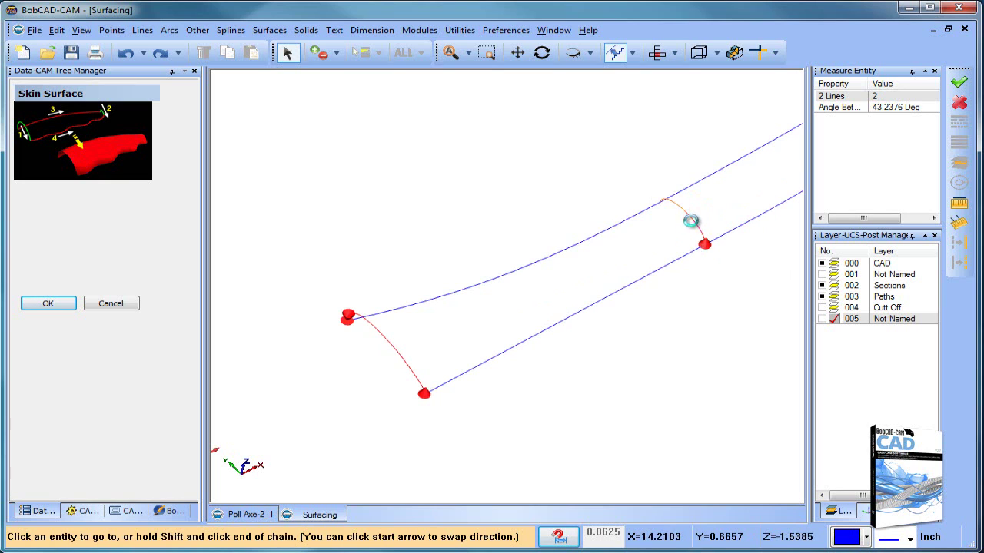
pyautogui.click(669, 200)
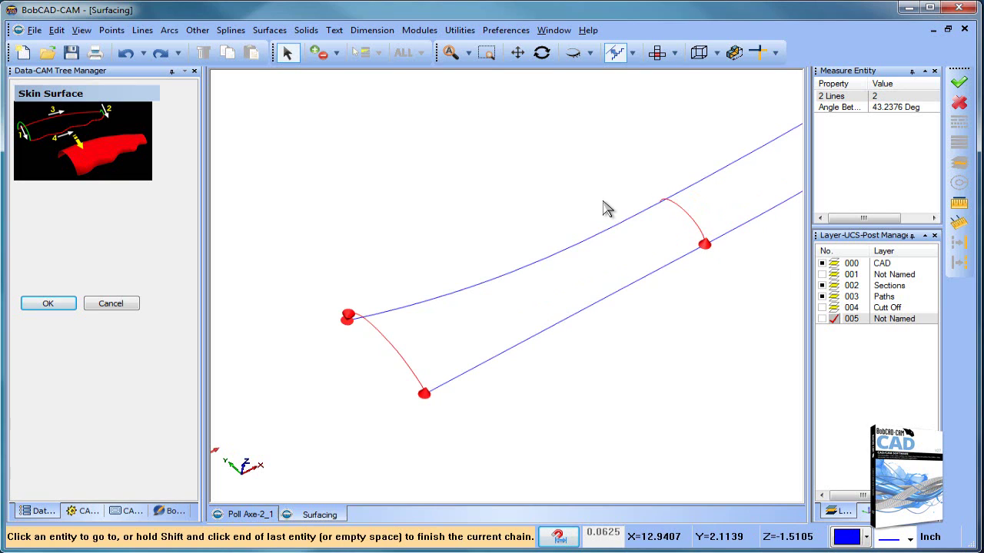
pyautogui.click(601, 203)
# Chain the two rails between the first two sections and create the skin surface on the hidden layer
pyautogui.click(681, 256)
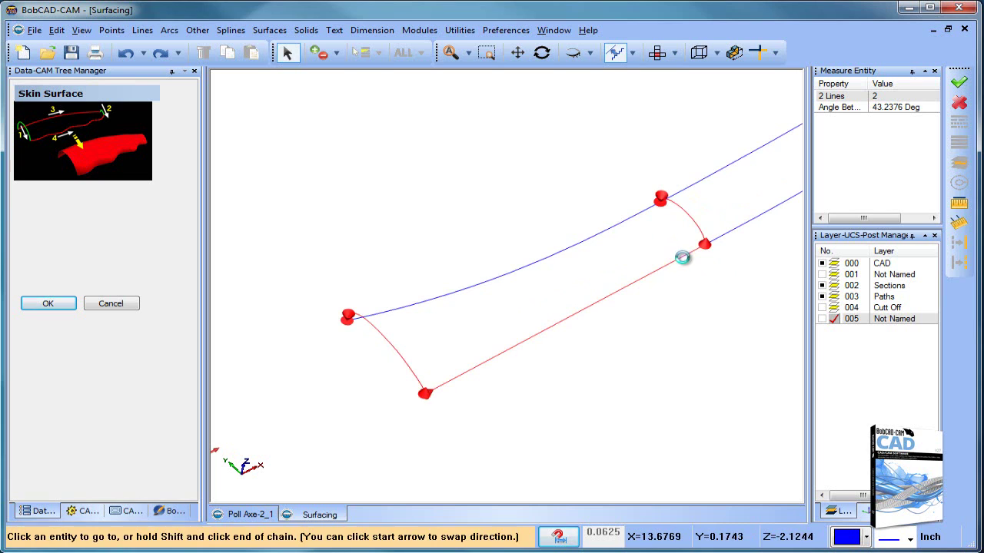
pyautogui.click(652, 235)
pyautogui.click(643, 212)
pyautogui.click(593, 195)
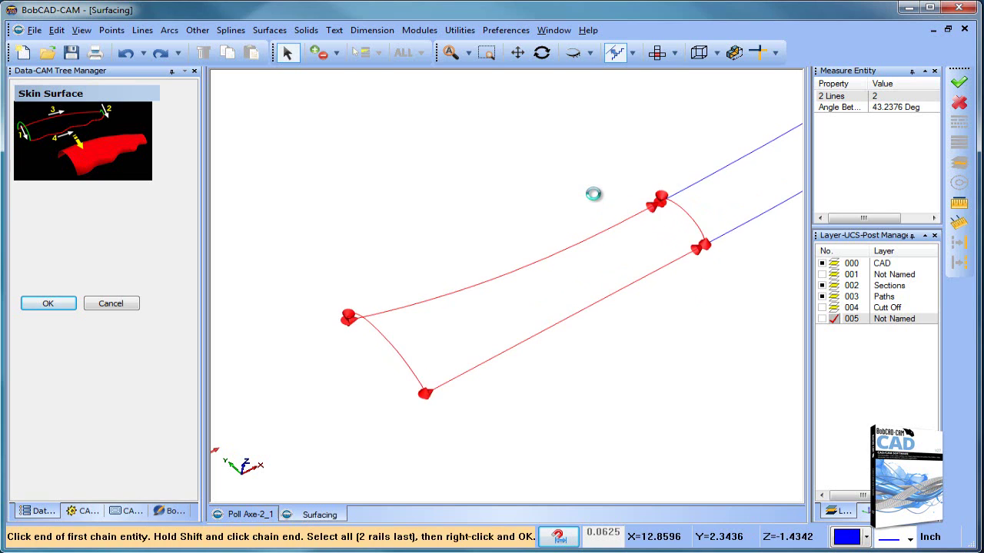
# Chain the second and third section arcs as cross sections for the next skin surface
pyautogui.moveTo(593, 194); pyautogui.dragTo(492, 352, button='middle')
pyautogui.scroll(2, 463, 305)
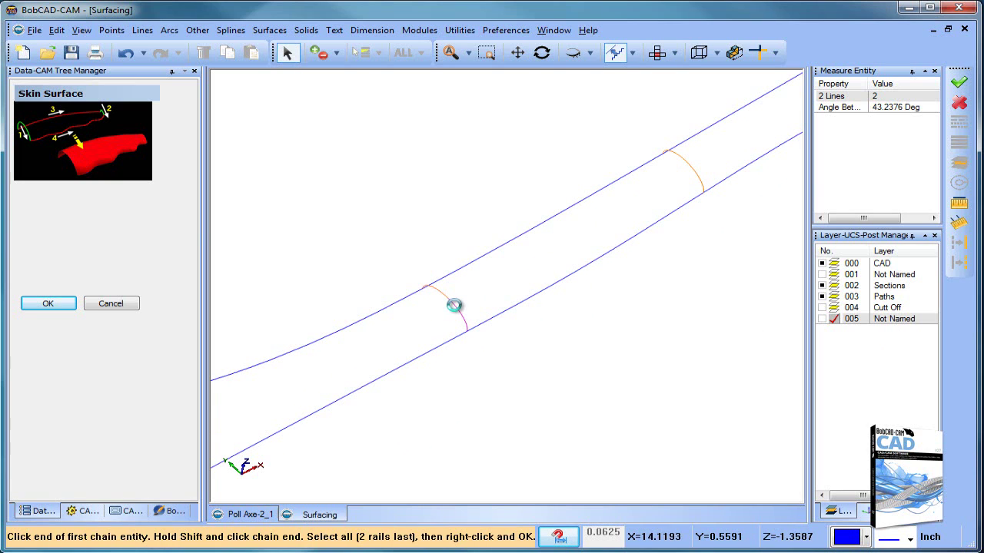
pyautogui.click(434, 290)
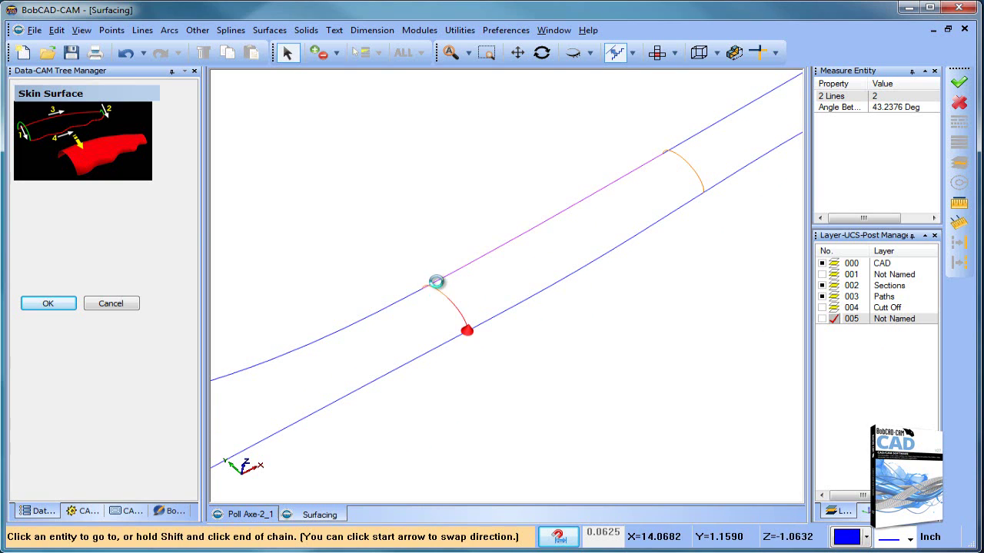
pyautogui.click(434, 287)
pyautogui.click(409, 263)
pyautogui.scroll(3, 554, 236)
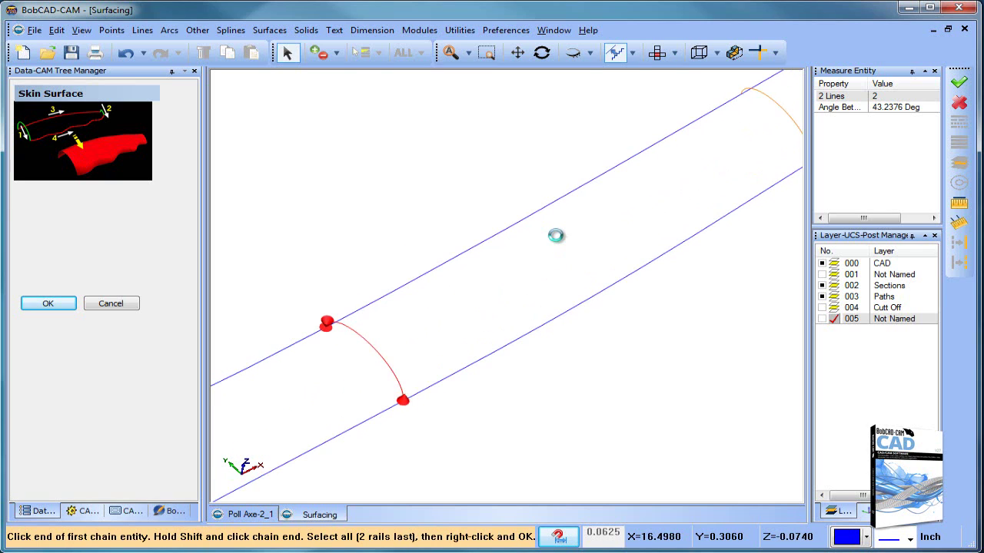
pyautogui.moveTo(628, 222); pyautogui.dragTo(588, 250, button='middle')
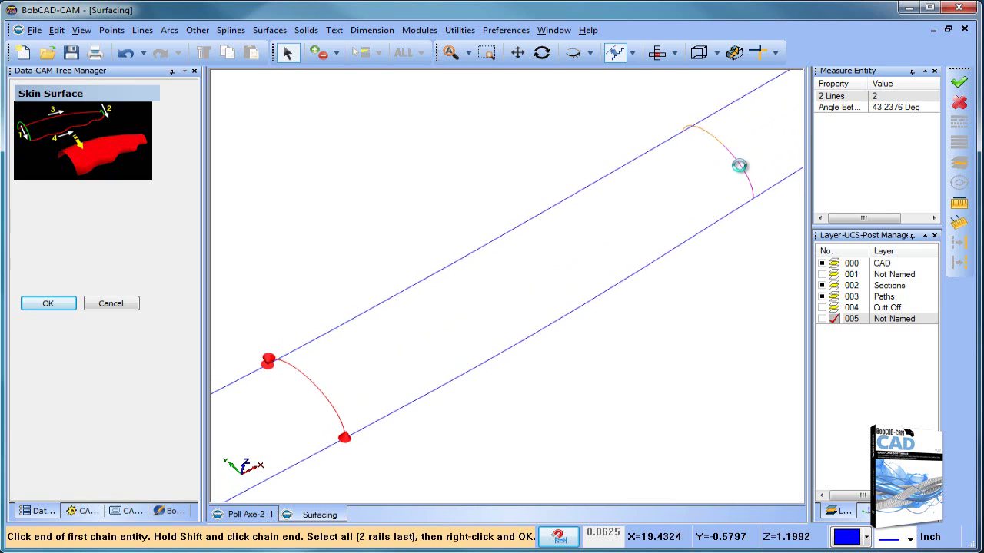
pyautogui.click(712, 137)
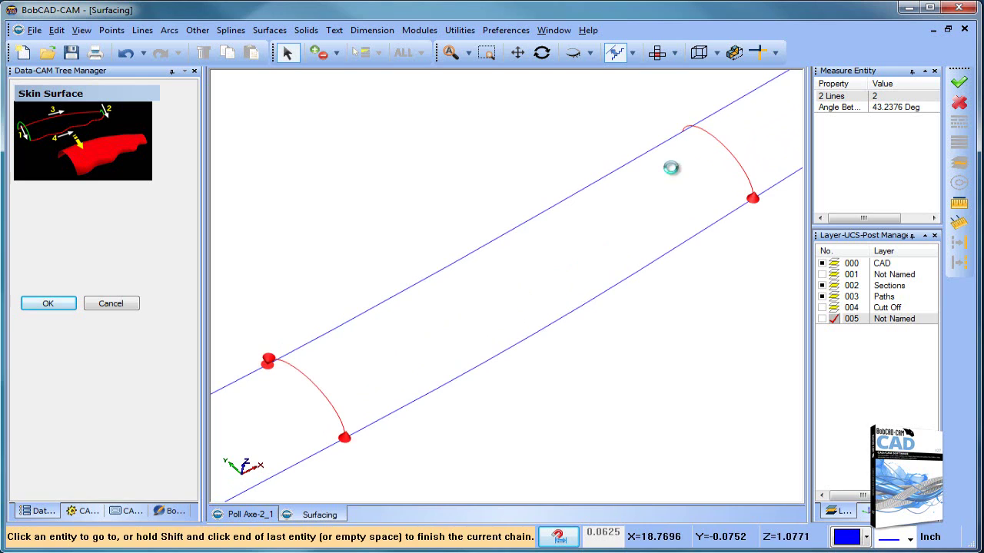
pyautogui.click(674, 164)
# Chain the two rails between the second and third sections and create the skin surface
pyautogui.click(713, 224)
pyautogui.click(712, 224)
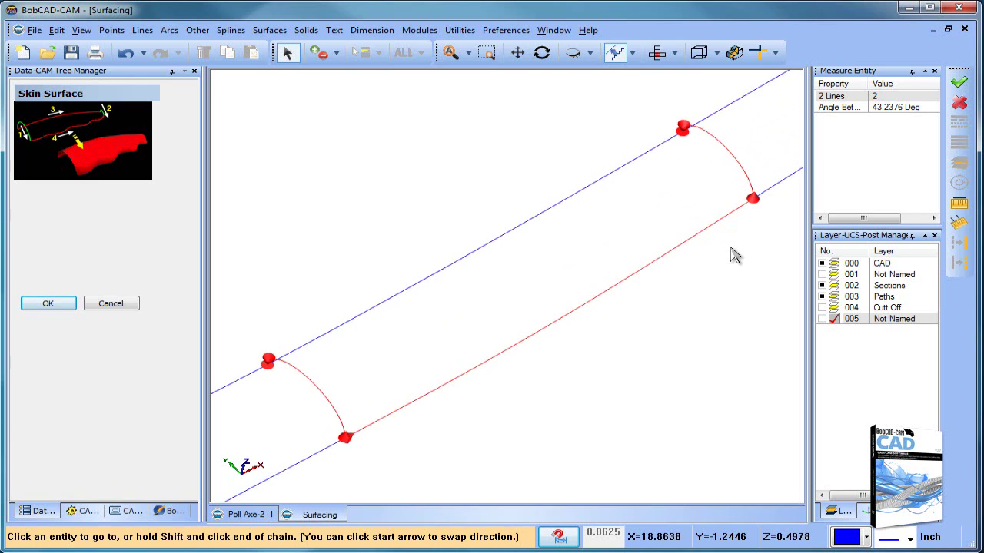
pyautogui.click(734, 256)
pyautogui.click(643, 157)
pyautogui.click(658, 180)
# Chain the third and fourth section arcs as cross sections for the next skin surface
pyautogui.moveTo(654, 177); pyautogui.dragTo(440, 356, button='middle')
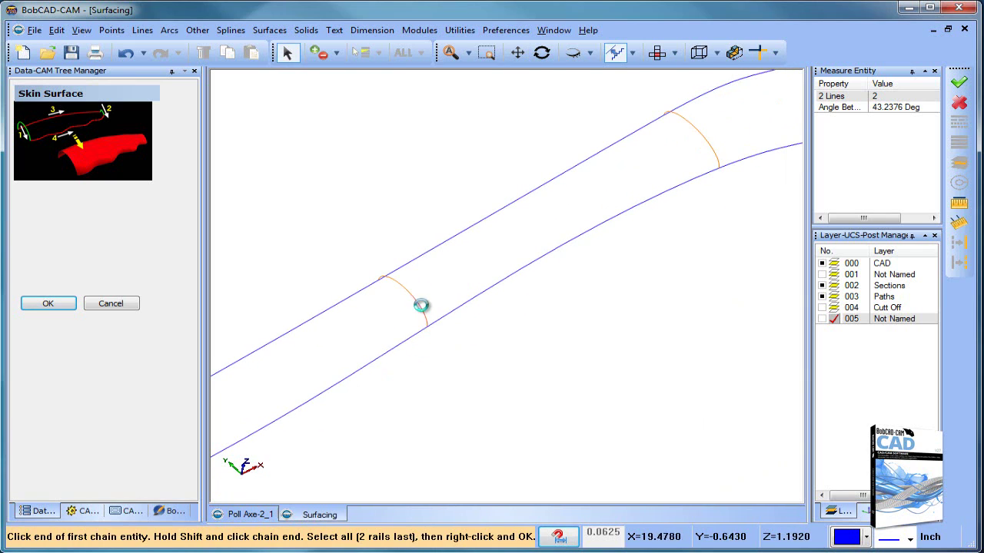
pyautogui.click(421, 305)
pyautogui.click(382, 277)
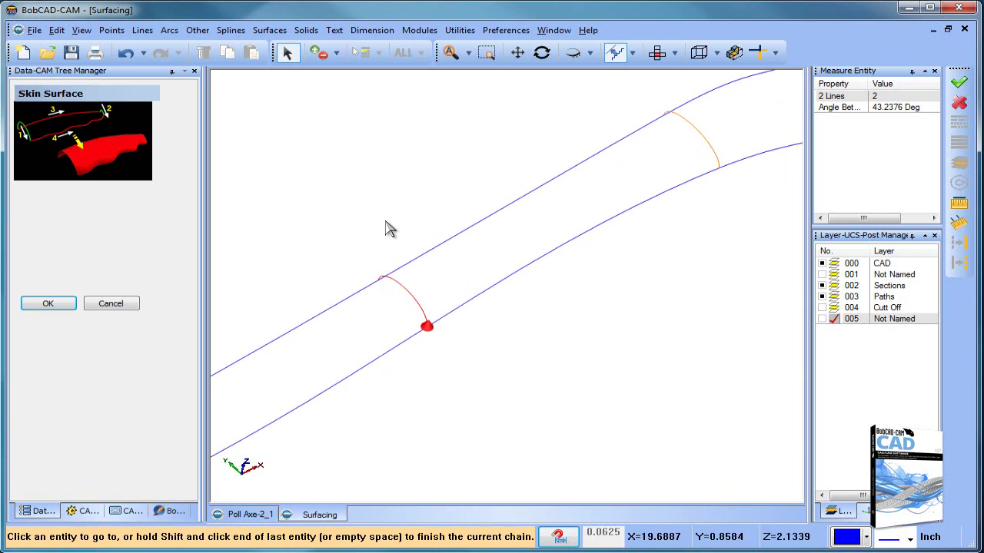
pyautogui.keyDown('shift'); pyautogui.click(387, 228); pyautogui.keyUp('shift')
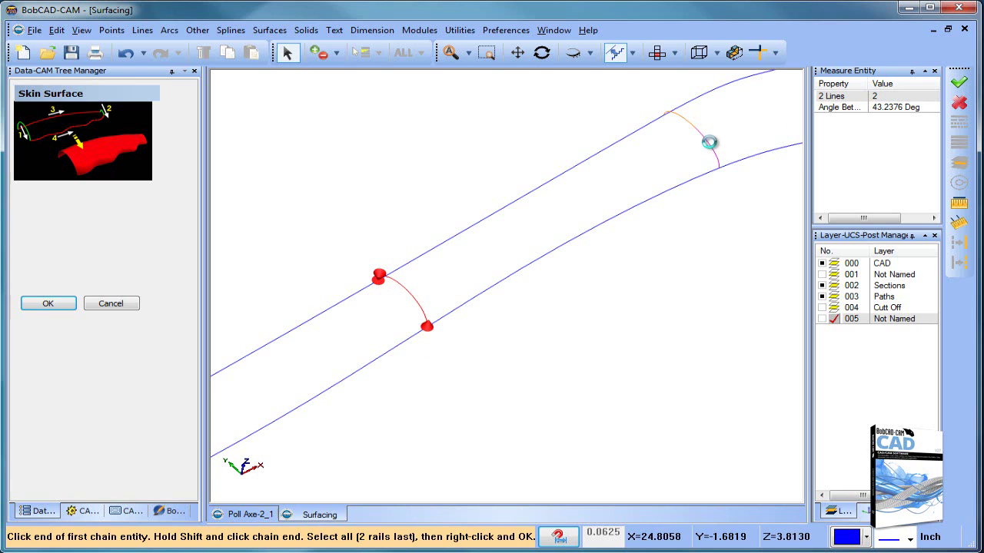
pyautogui.click(718, 165)
pyautogui.click(692, 114)
pyautogui.click(669, 113)
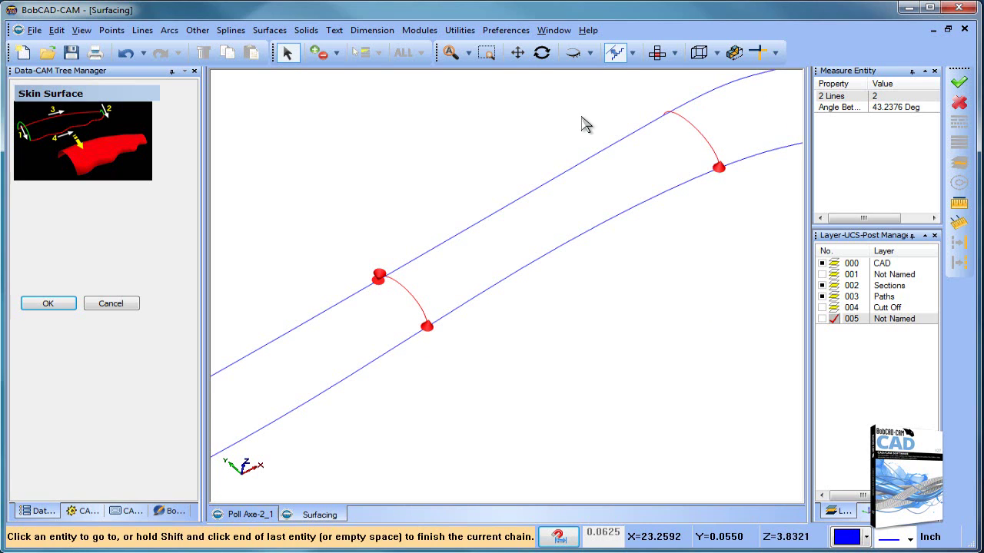
pyautogui.keyDown('shift'); pyautogui.click(584, 125); pyautogui.keyUp('shift')
# Chain the two rails between the third and fourth sections and create the skin surface
pyautogui.click(668, 194)
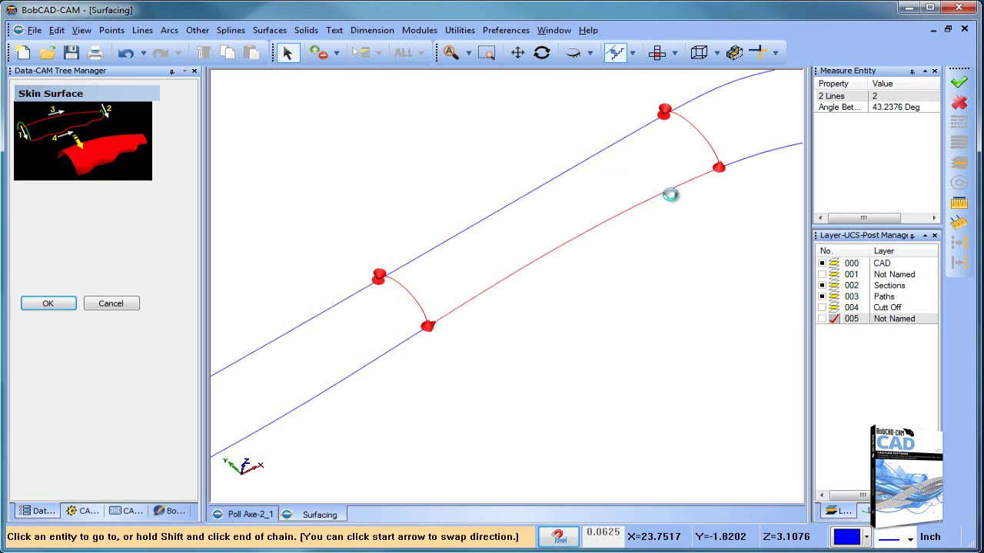
pyautogui.click(623, 137)
pyautogui.rightClick(545, 132)
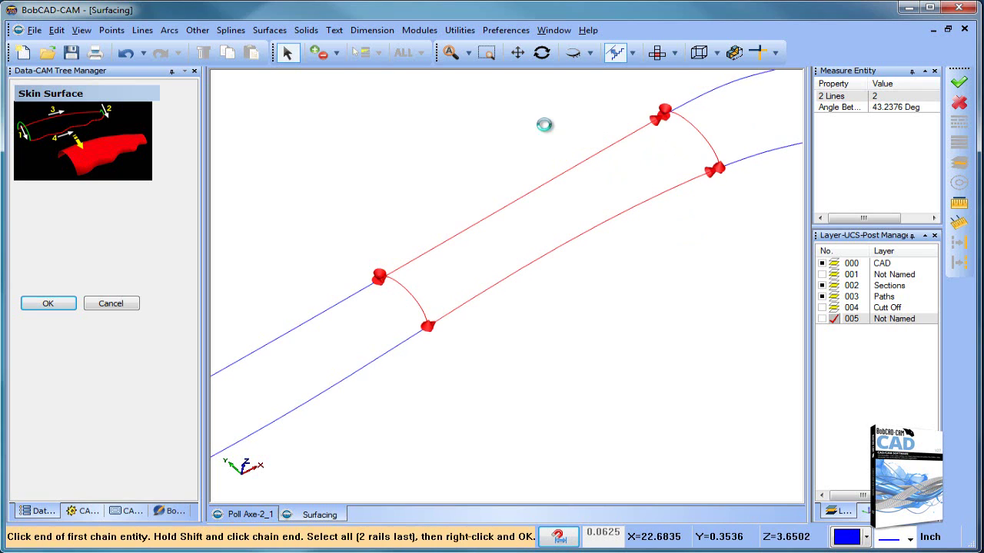
# Chain the fourth section arc and the curved section at the far end as cross sections for the last skin surface
pyautogui.moveTo(668, 228); pyautogui.dragTo(607, 310, button='middle')
pyautogui.click(439, 252)
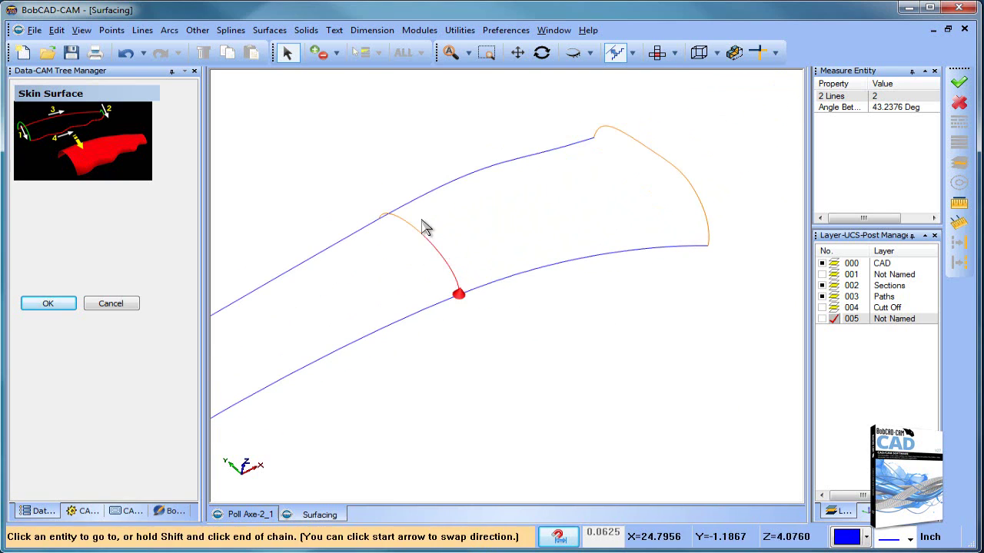
pyautogui.click(402, 215)
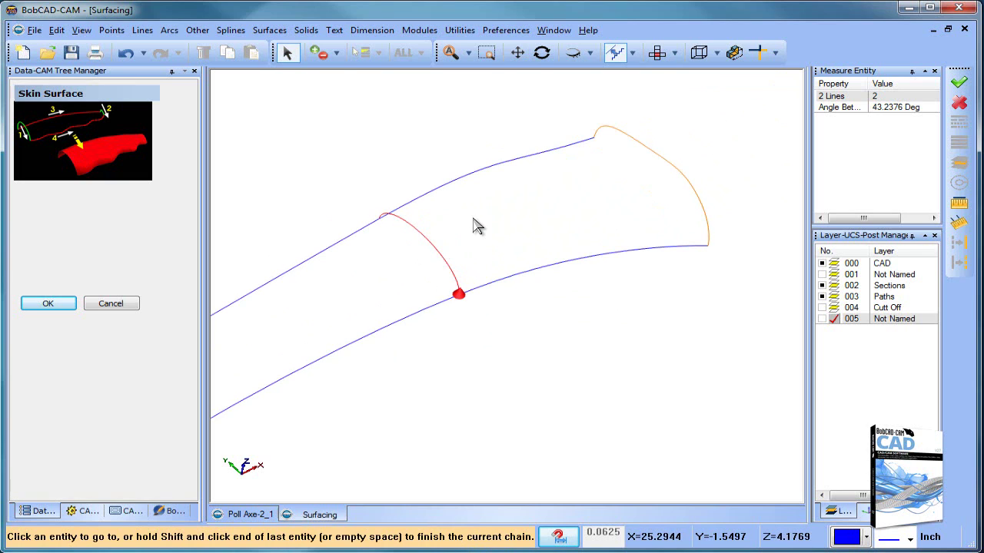
pyautogui.keyDown('shift'); pyautogui.click(474, 225); pyautogui.keyUp('shift')
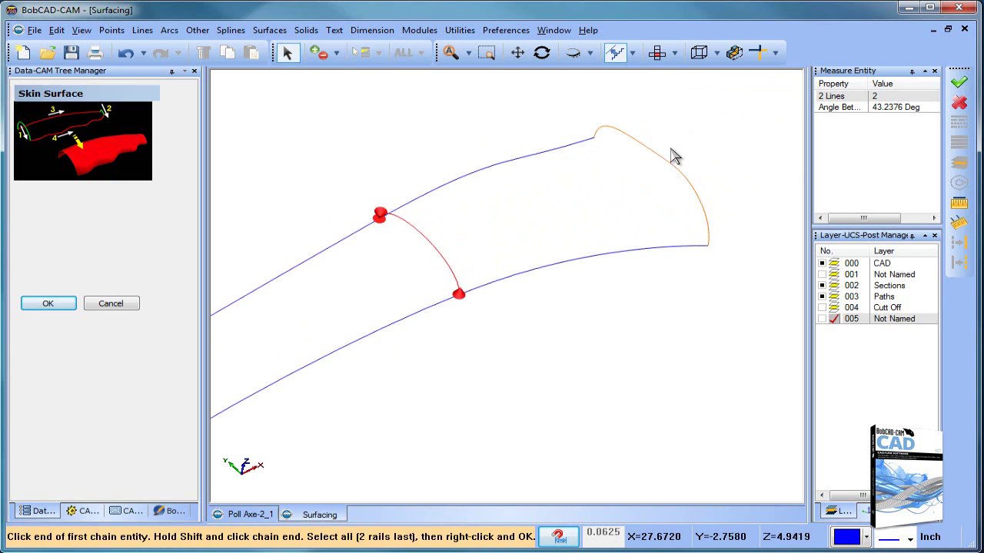
pyautogui.click(629, 135)
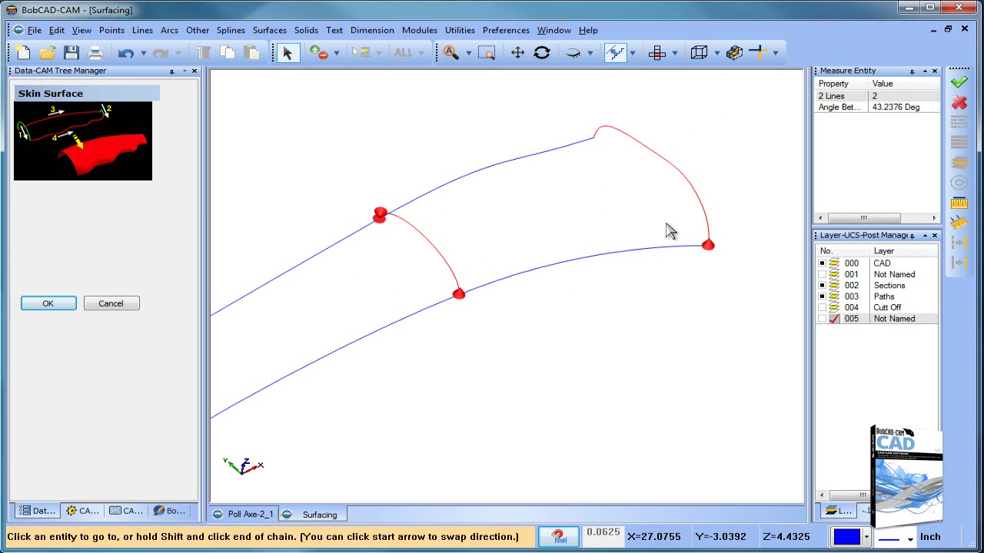
pyautogui.keyDown('shift'); pyautogui.click(620, 185); pyautogui.keyUp('shift')
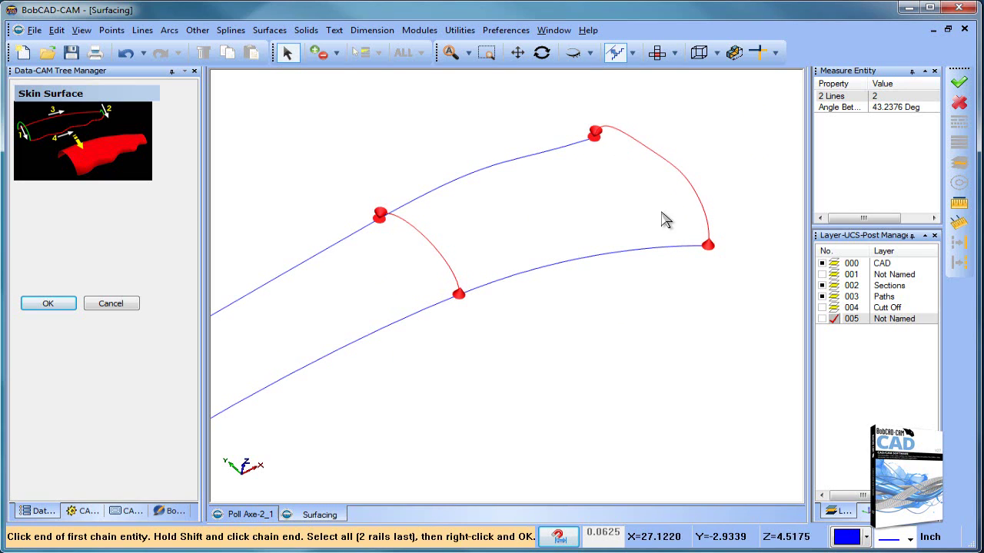
# Chain the two rails between the fourth section and the far end section and create the last skin surface
pyautogui.click(676, 247)
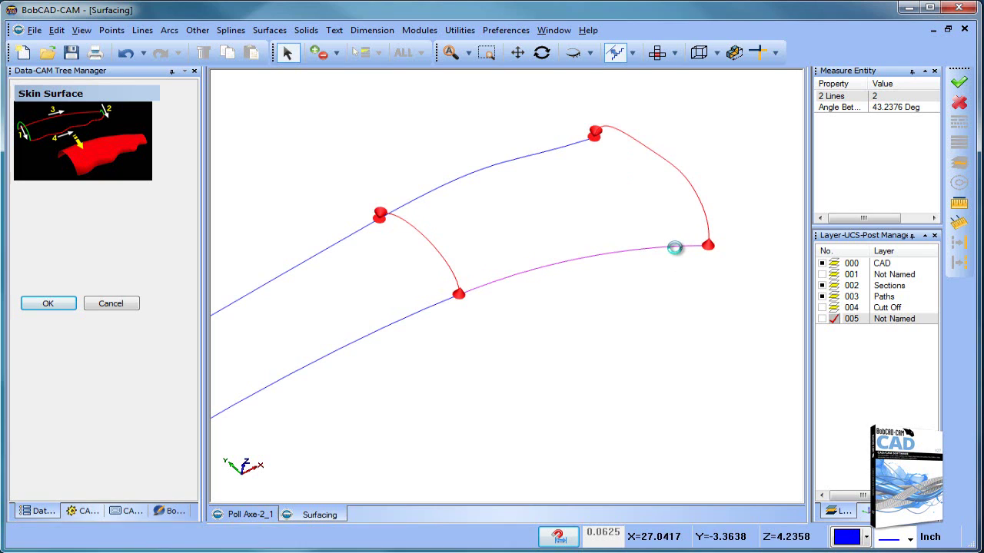
pyautogui.rightClick(686, 289)
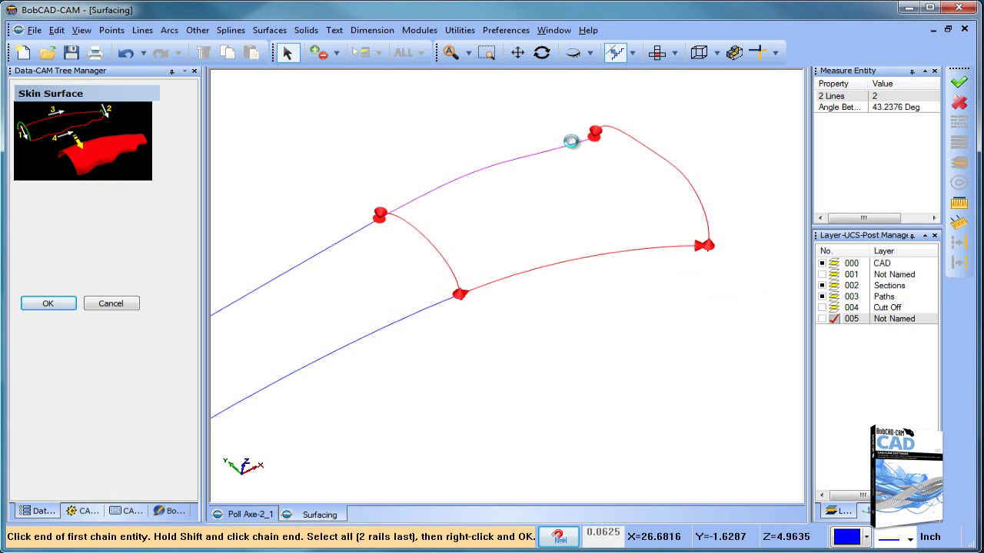
pyautogui.click(573, 144)
pyautogui.rightClick(608, 183)
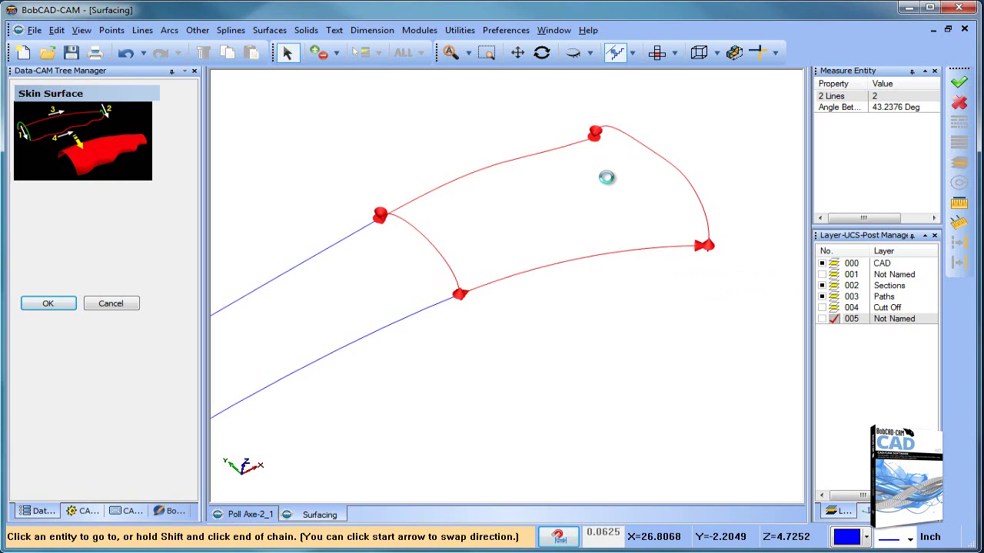
# Show layer 005 with the skin surfaces and hide the Paths and Sections layers
pyautogui.click(822, 320)
pyautogui.click(821, 297)
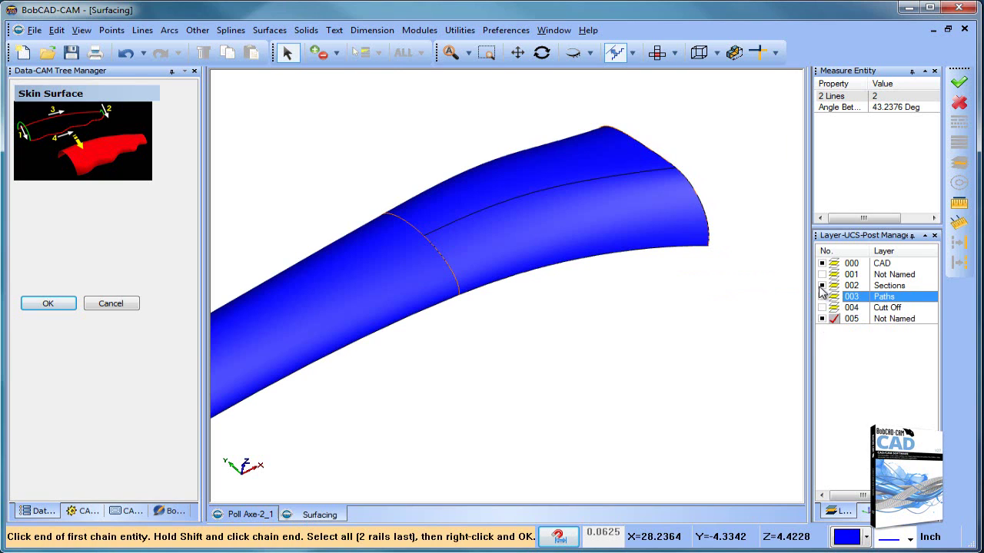
pyautogui.click(821, 285)
# Examine the skin surfaces and their isolines along the whole length, including the transitions between segments
pyautogui.scroll(-4, 652, 294)
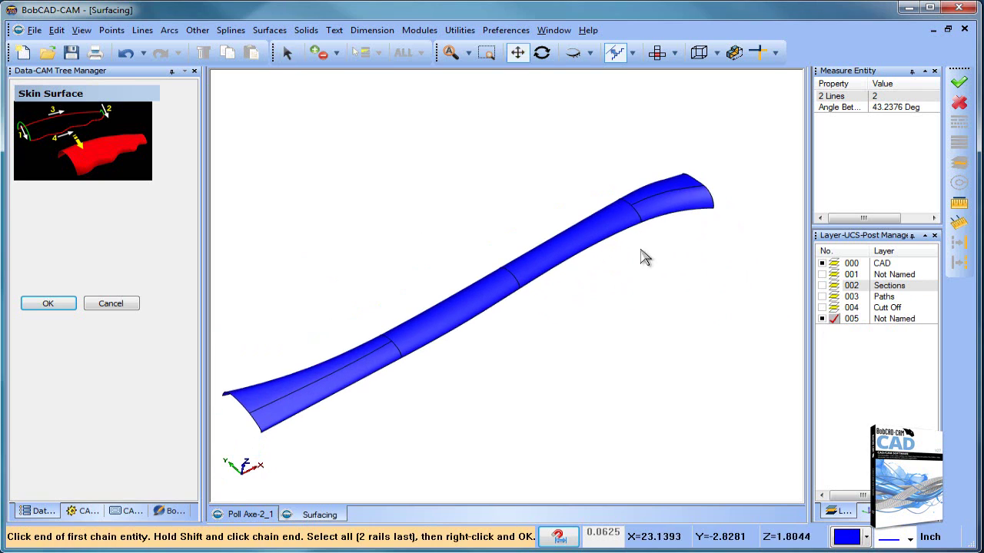
pyautogui.scroll(4, 643, 257)
pyautogui.moveTo(566, 308); pyautogui.dragTo(607, 349, button='middle')
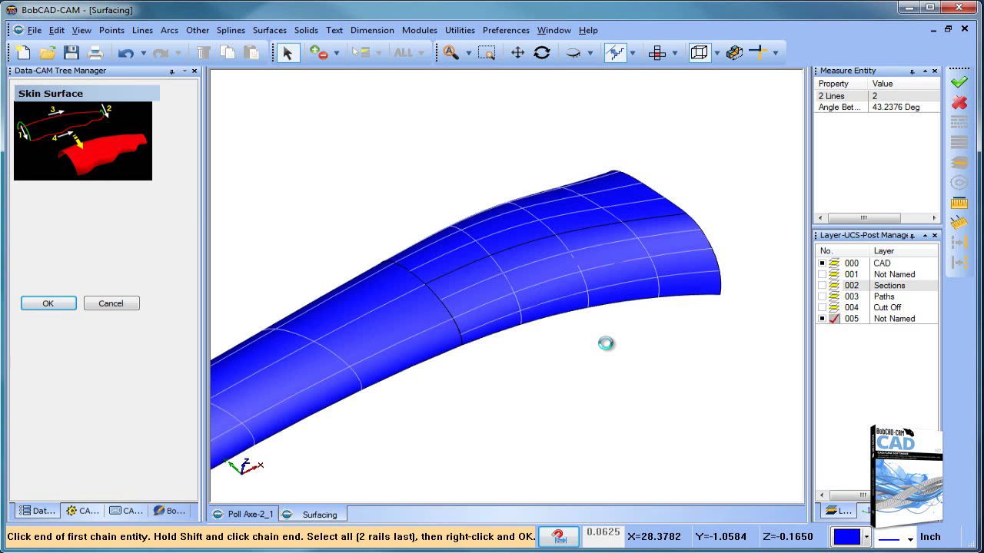
pyautogui.scroll(-2, 606, 343)
pyautogui.moveTo(582, 369); pyautogui.dragTo(679, 274, button='middle')
pyautogui.moveTo(551, 374); pyautogui.dragTo(555, 284, button='middle')
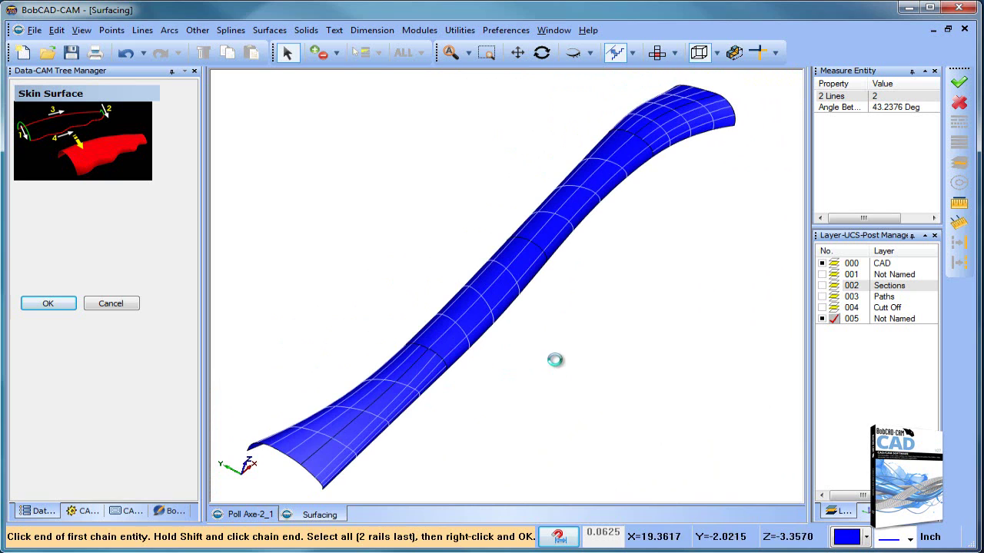
pyautogui.moveTo(555, 360); pyautogui.dragTo(606, 312, button='middle')
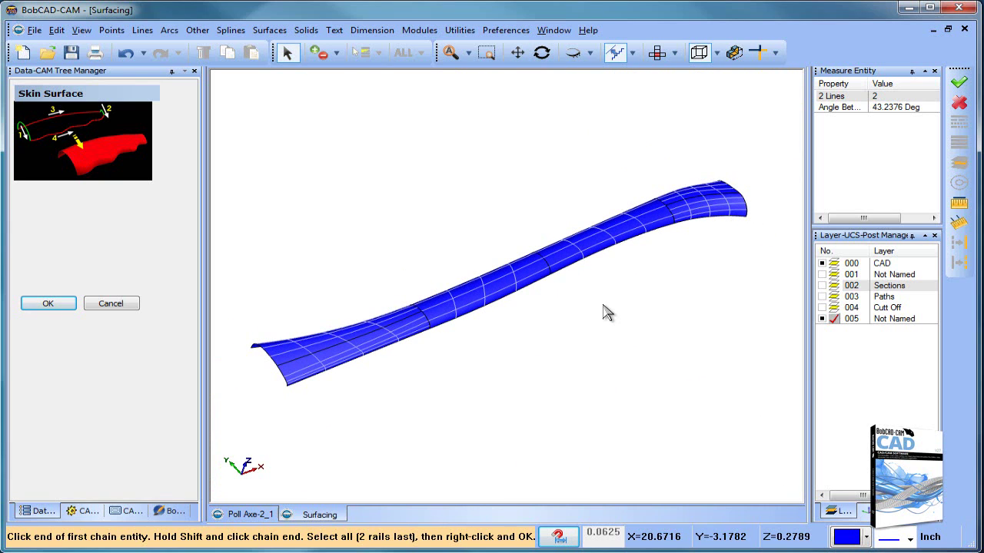
# Leave the Skin Surface command and change the color of all the skin surfaces to orange
pyautogui.rightClick(462, 188)
pyautogui.click(489, 203)
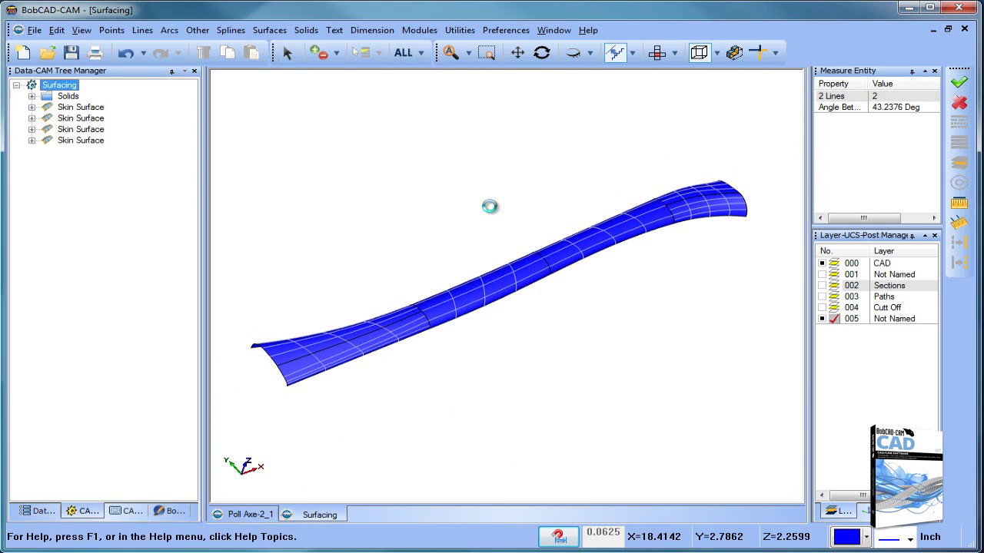
pyautogui.click(405, 60)
pyautogui.rightClick(412, 180)
pyautogui.moveTo(492, 291)
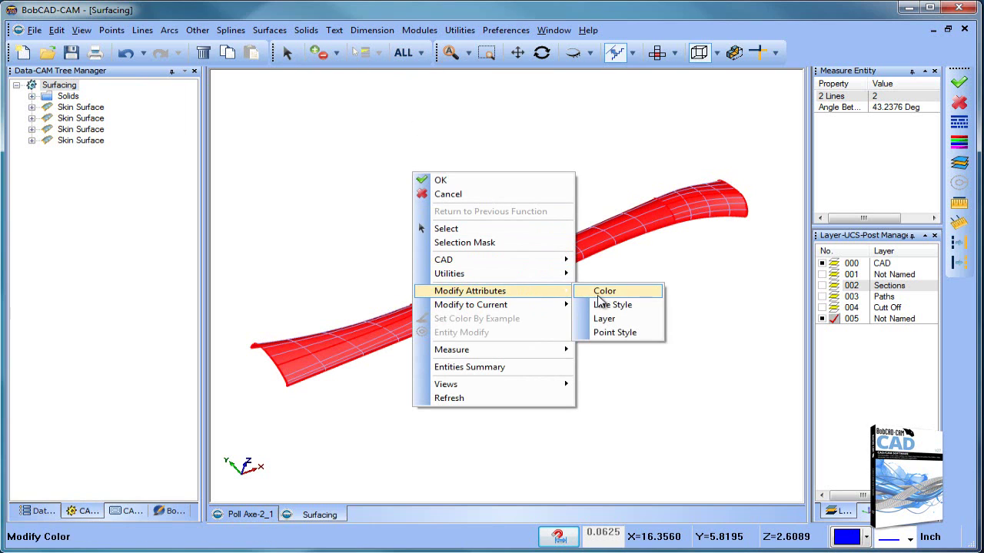
pyautogui.click(604, 292)
pyautogui.click(523, 336)
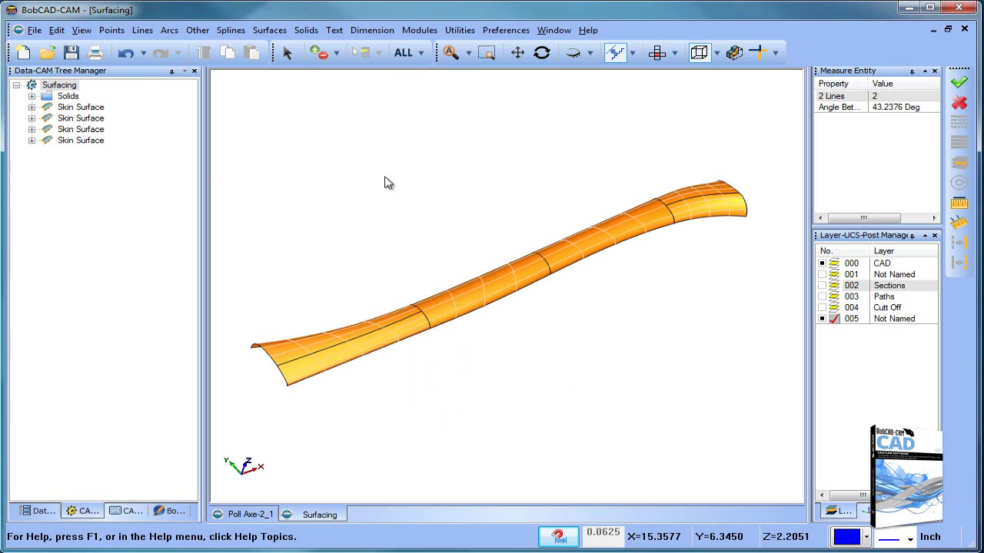
pyautogui.rightClick(393, 179)
pyautogui.click(432, 201)
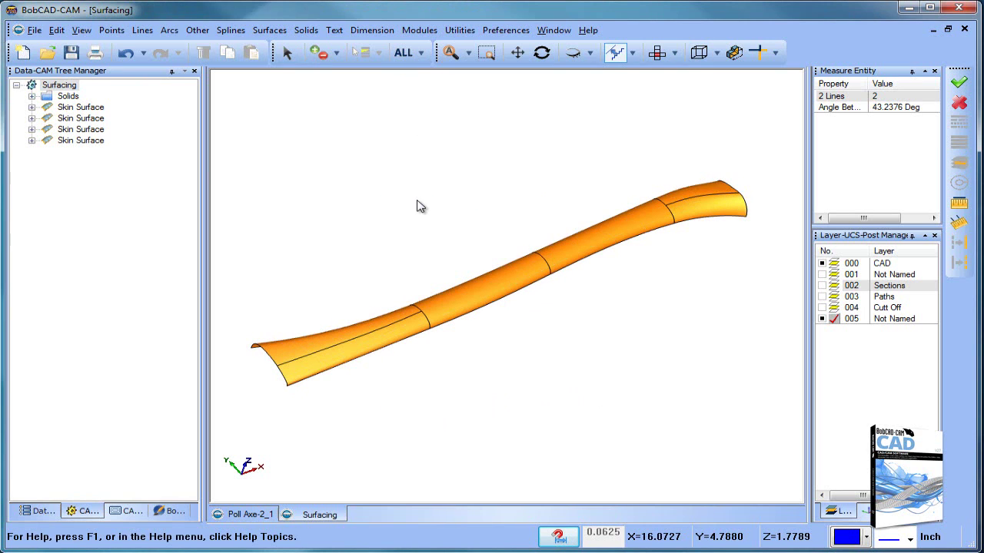
pyautogui.moveTo(583, 346)
pyautogui.mouseDown(button='middle')
pyautogui.moveTo(586, 299)
pyautogui.moveTo(590, 332)
pyautogui.mouseUp(button='middle')
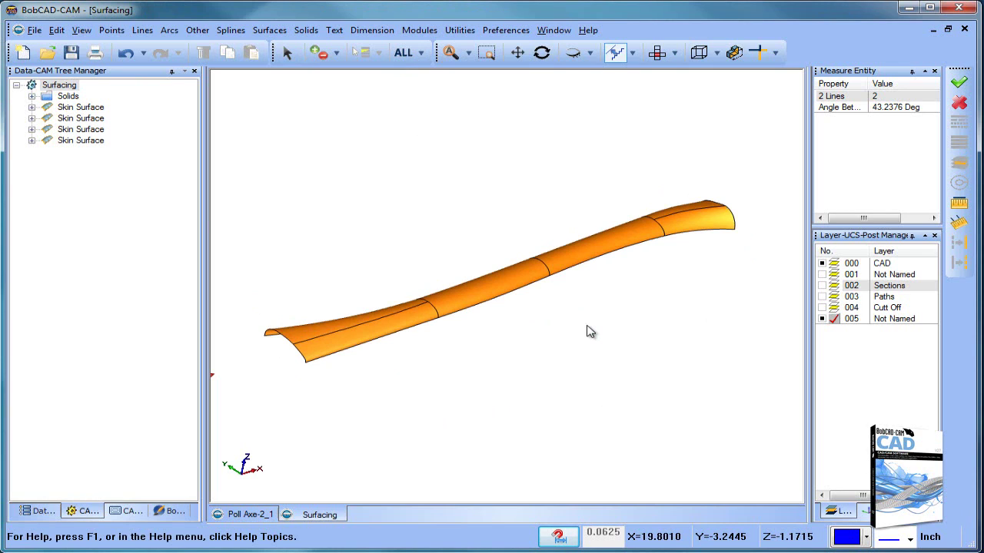
# Mirror all the skin surfaces across the X-Y plane as a copy to close the underside of the shape
pyautogui.click(459, 33)
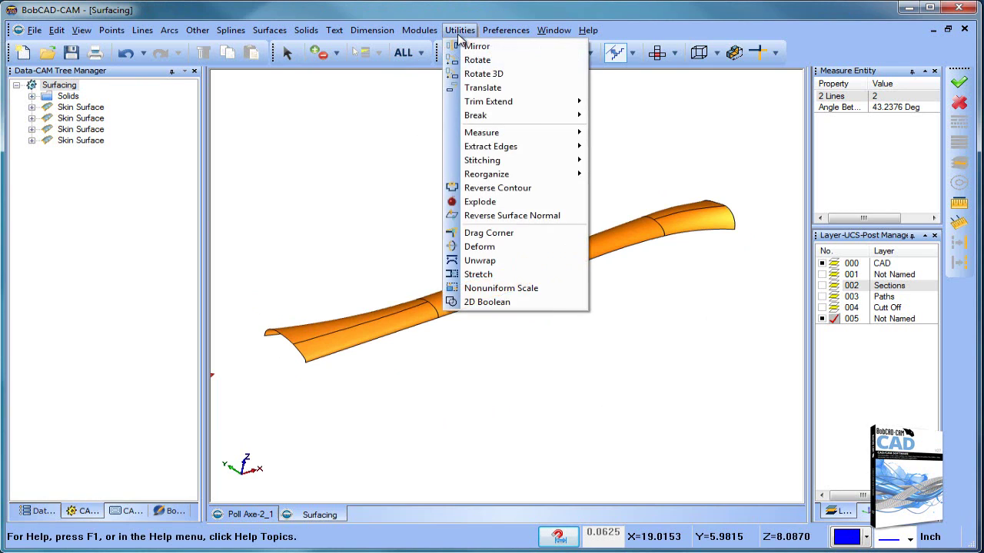
pyautogui.click(478, 46)
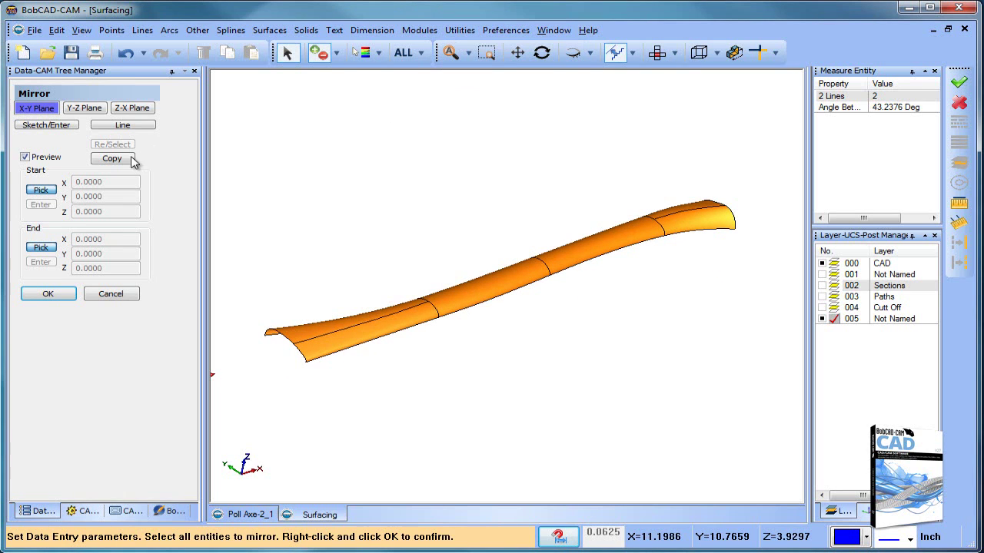
pyautogui.click(404, 60)
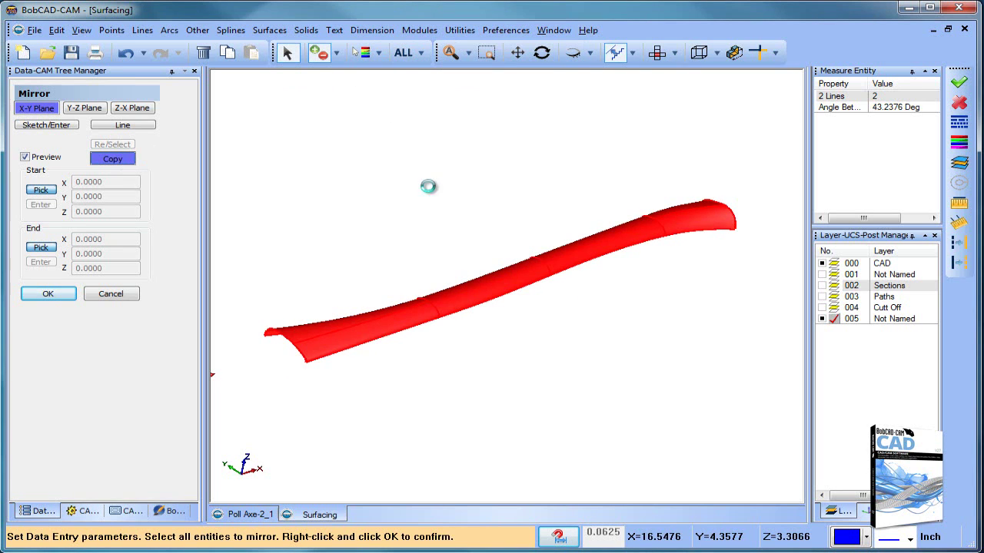
pyautogui.rightClick(428, 186)
pyautogui.moveTo(661, 325)
pyautogui.mouseDown(button='middle')
pyautogui.moveTo(606, 231)
pyautogui.moveTo(646, 310)
pyautogui.moveTo(675, 331)
pyautogui.mouseUp(button='middle')
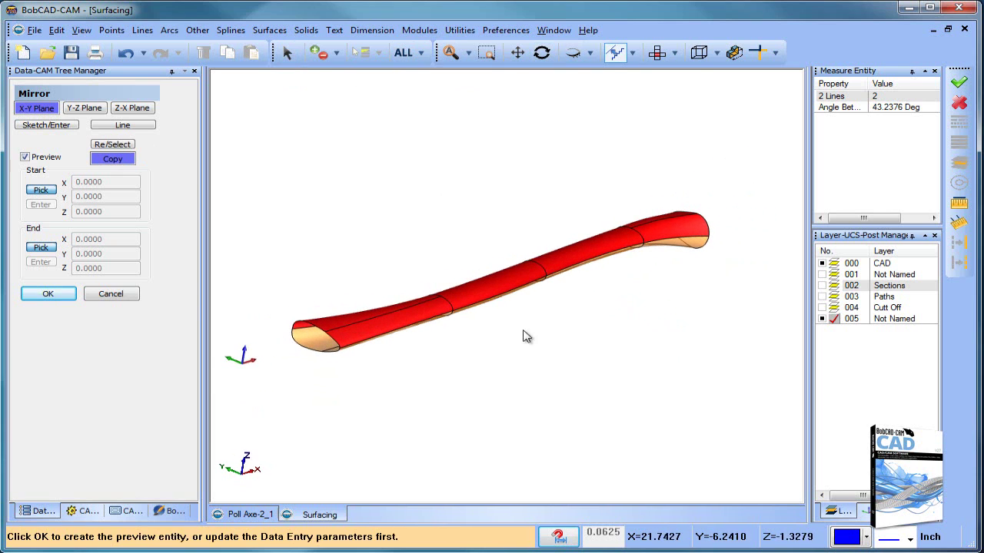
pyautogui.click(48, 294)
pyautogui.click(110, 294)
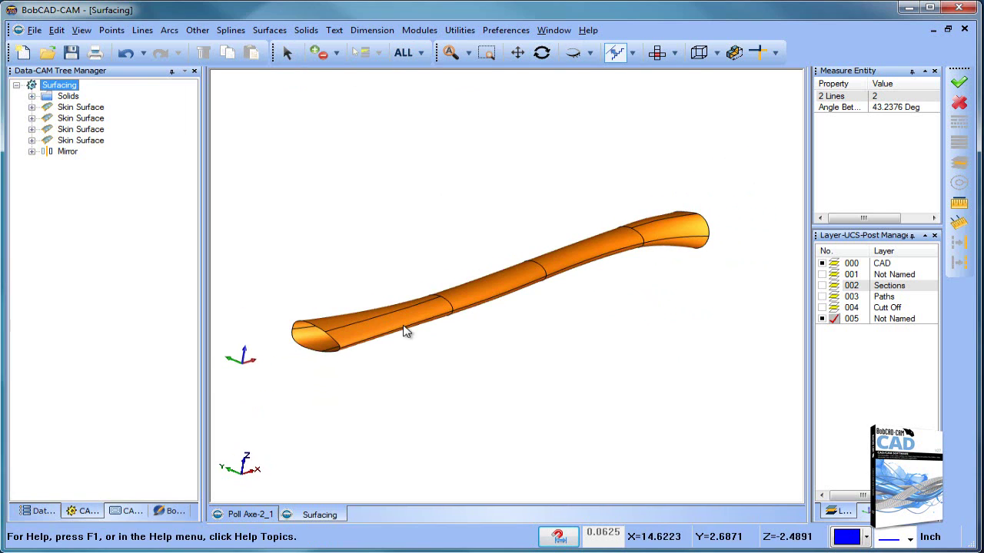
# Extrude the open edge loop at the origin end with caps along its normal, 0 in the positive and 2 inches in the other direction
pyautogui.moveTo(564, 332); pyautogui.dragTo(584, 274, button='middle')
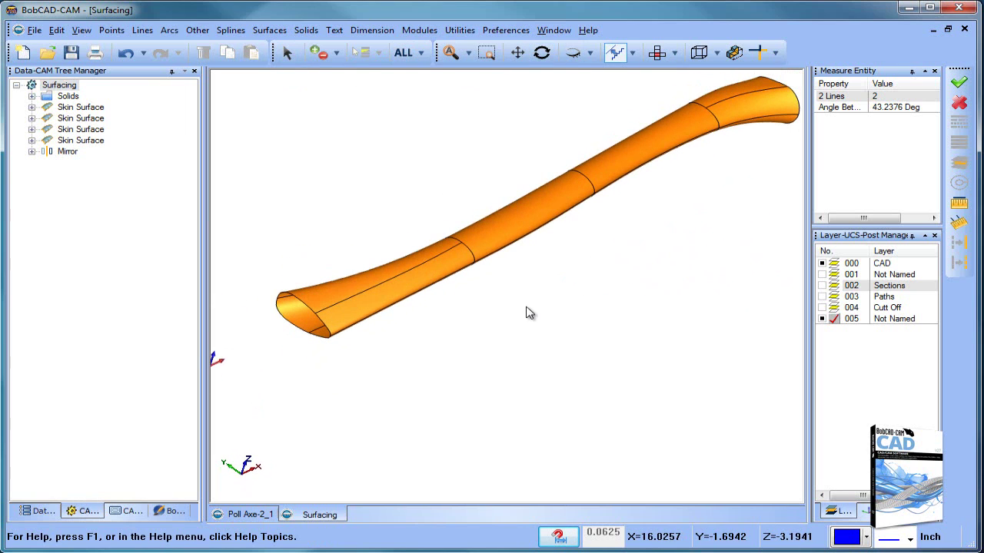
pyautogui.moveTo(529, 312)
pyautogui.mouseDown(button='middle')
pyautogui.moveTo(501, 329)
pyautogui.moveTo(456, 323)
pyautogui.moveTo(516, 302)
pyautogui.mouseUp(button='middle')
pyautogui.scroll(2, 556, 323)
pyautogui.click(269, 33)
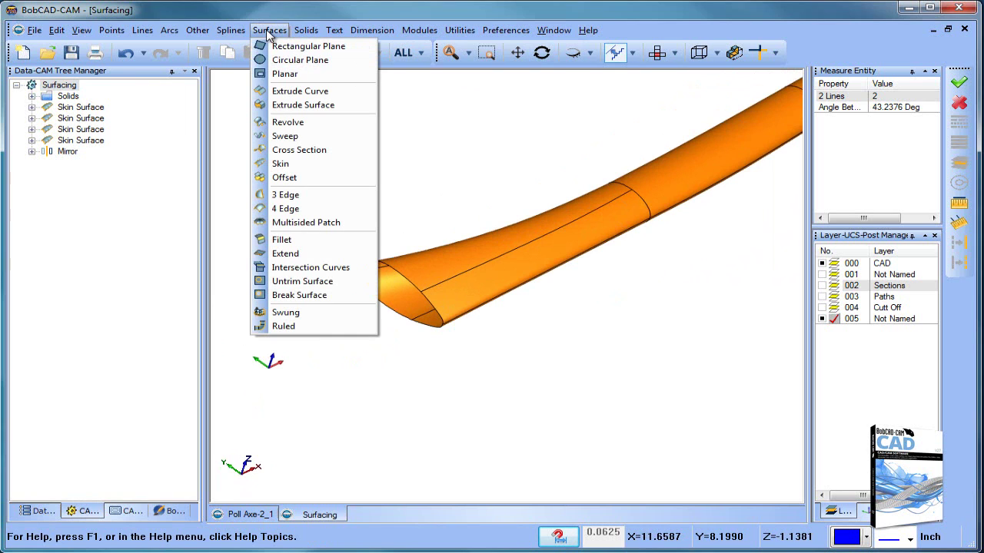
pyautogui.click(332, 93)
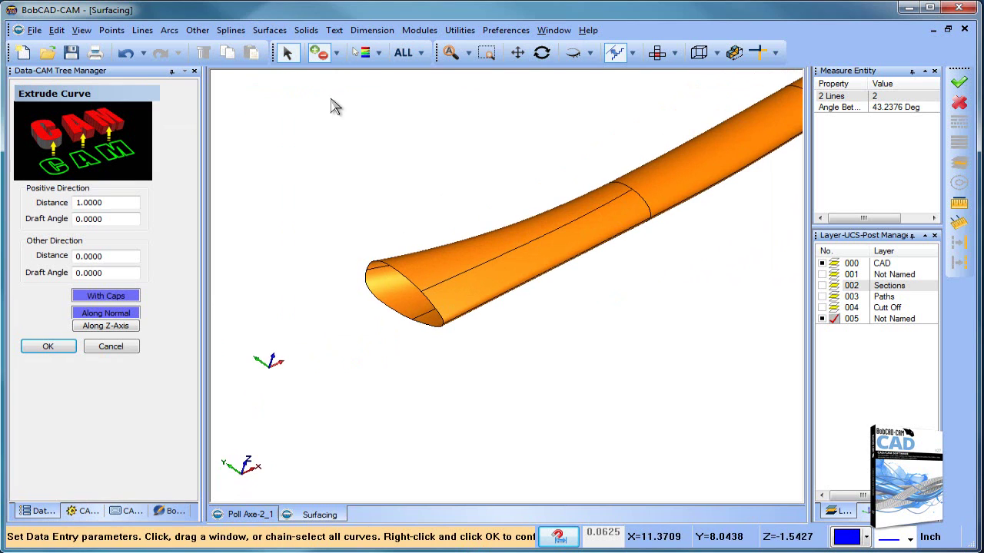
pyautogui.click(428, 299)
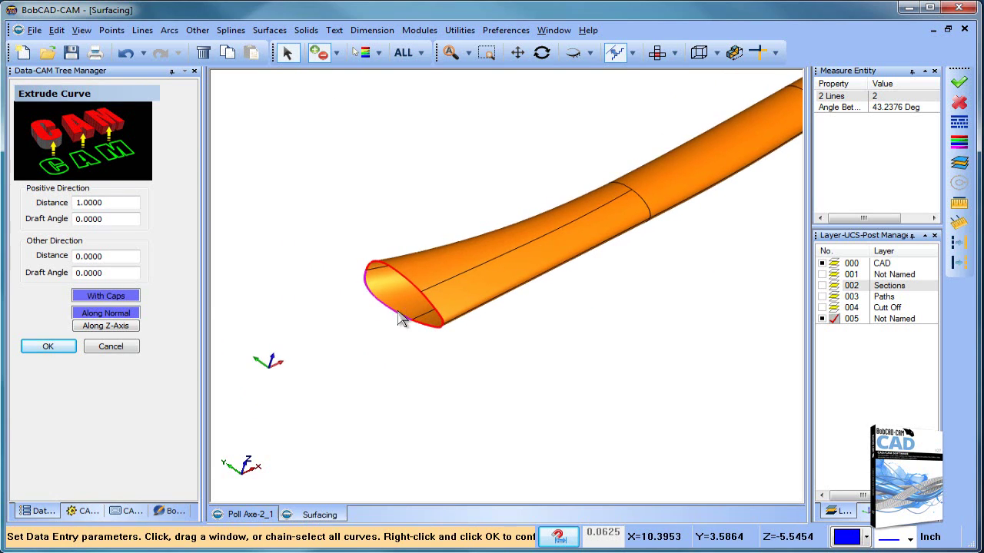
pyautogui.rightClick(298, 308)
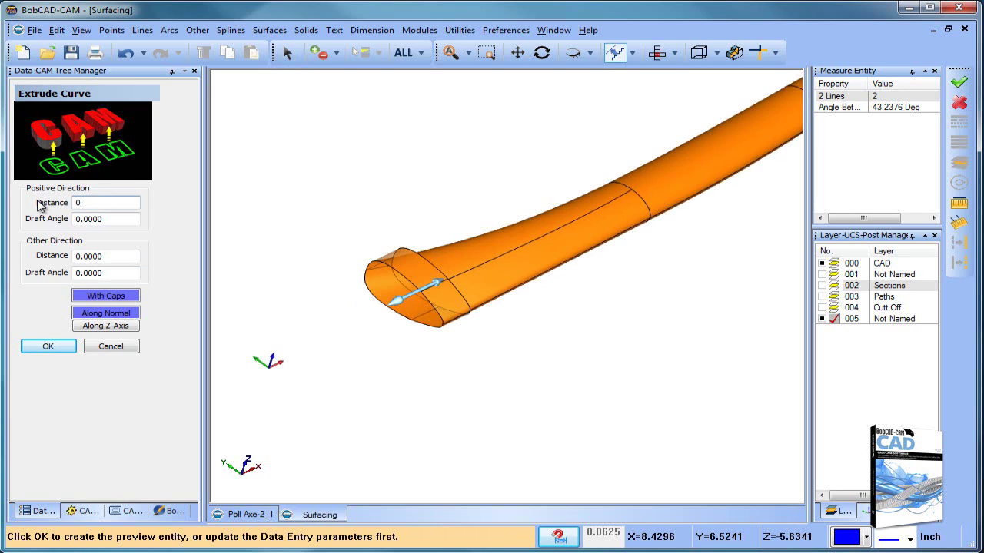
pyautogui.write('0')
pyautogui.press('Tab')
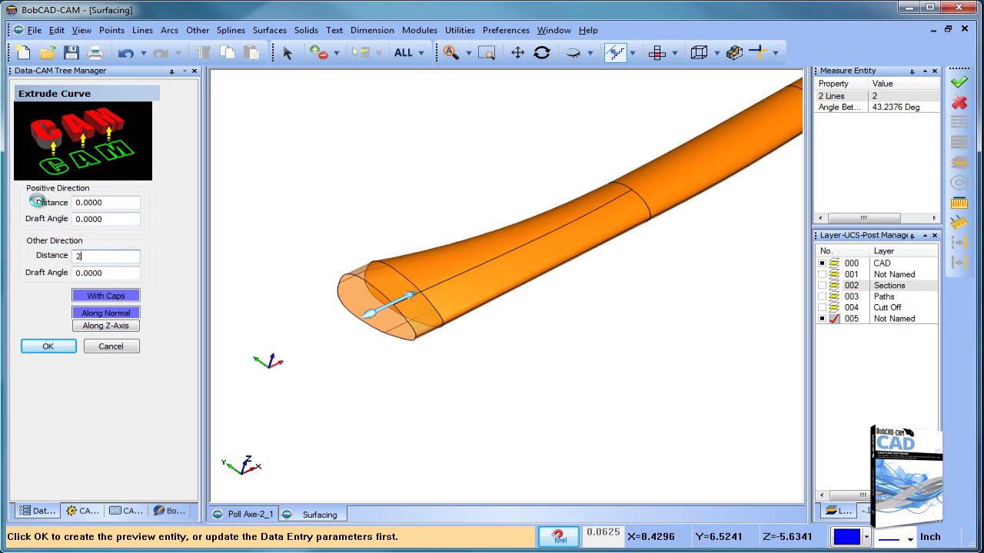
pyautogui.write('2')
pyautogui.press('Tab')
pyautogui.moveTo(328, 197); pyautogui.dragTo(525, 305, button='middle')
pyautogui.click(48, 347)
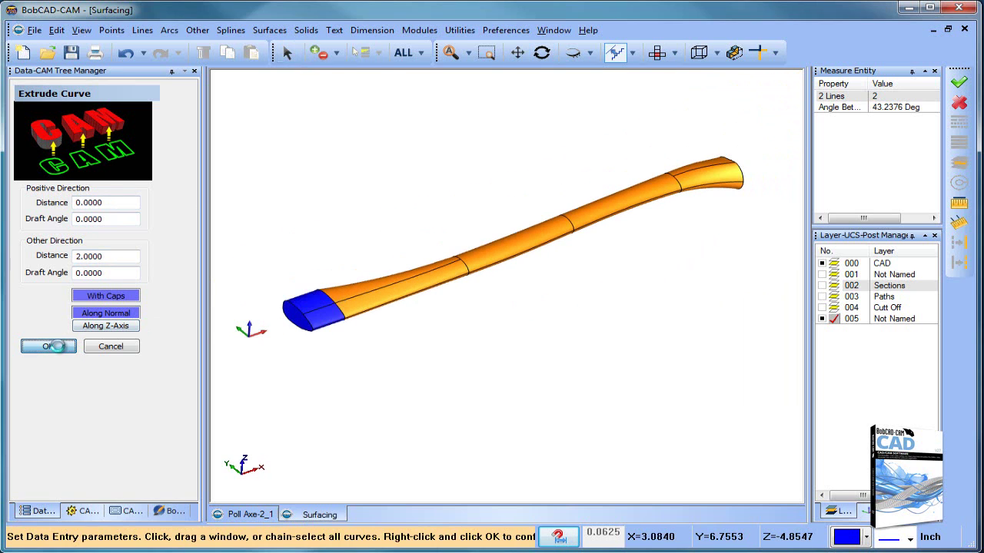
# Extrude the open edge loop at the far end with caps, 2 inches in the positive and 0 in the other direction, and leave the command
pyautogui.moveTo(676, 317); pyautogui.dragTo(499, 249, button='middle')
pyautogui.scroll(5, 605, 357)
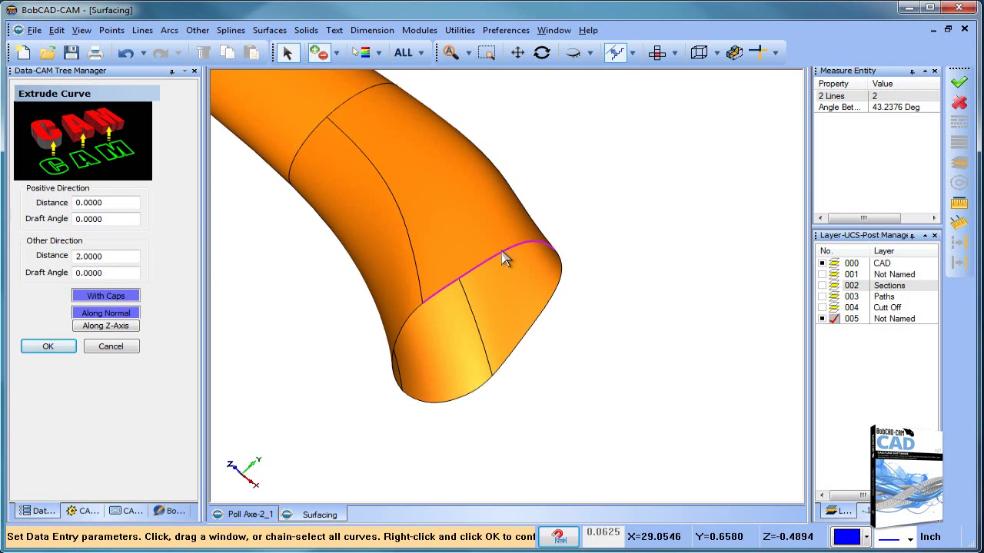
pyautogui.click(550, 297)
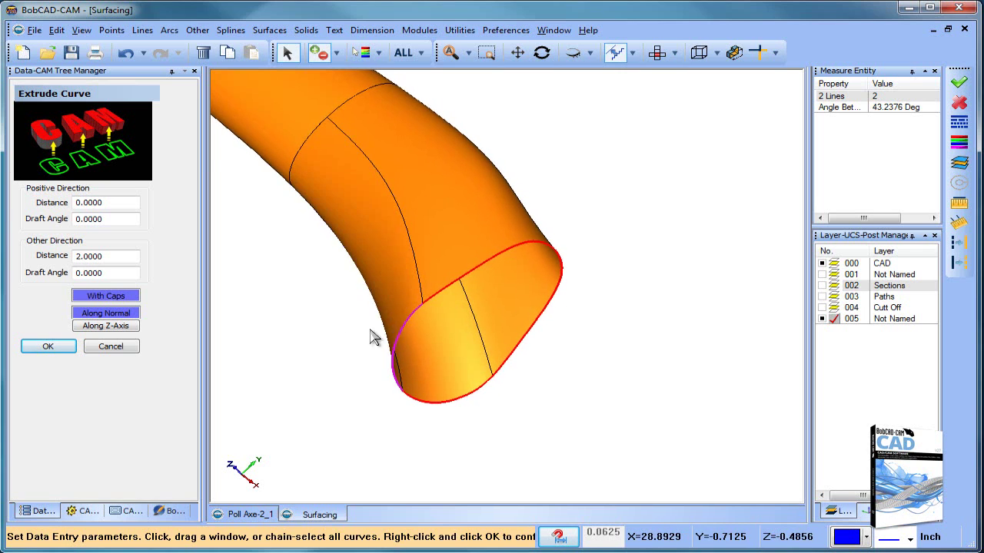
pyautogui.rightClick(323, 334)
pyautogui.scroll(-3, 321, 328)
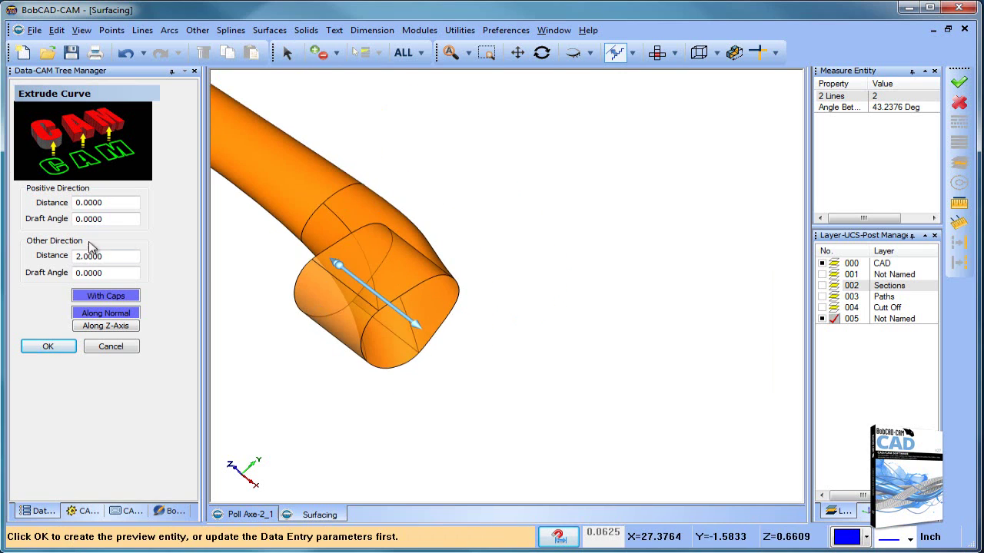
pyautogui.doubleClick(119, 202)
pyautogui.write('1')
pyautogui.press('Return')
pyautogui.moveTo(369, 349); pyautogui.dragTo(515, 353, button='middle')
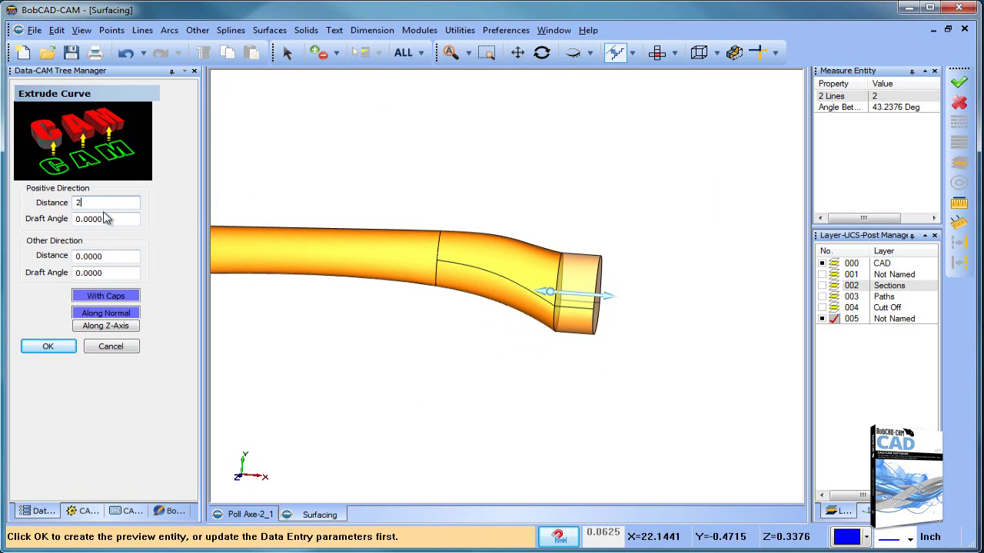
pyautogui.click(122, 221)
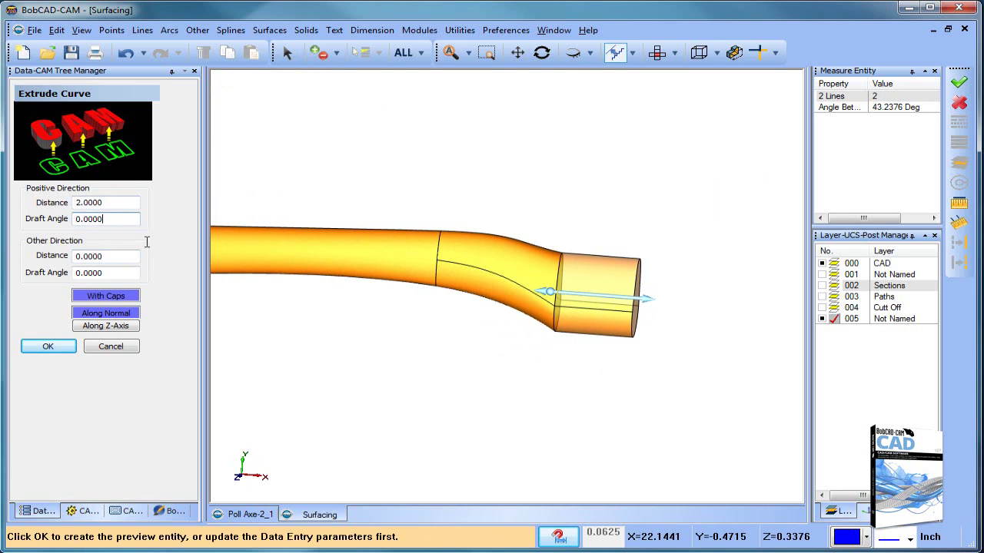
pyautogui.click(48, 347)
pyautogui.rightClick(477, 148)
pyautogui.click(523, 168)
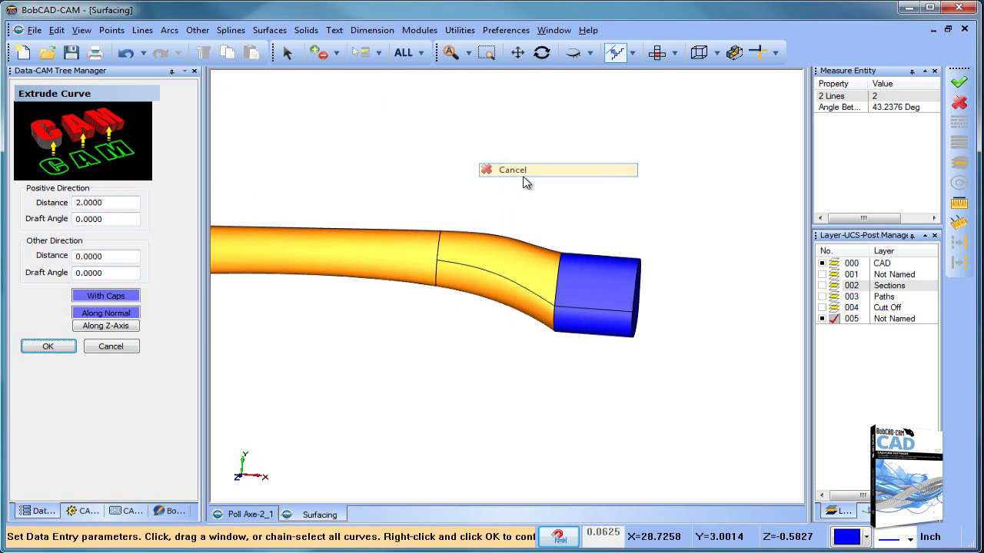
# Switch to the translucent display and examine the inner caps of the extrusions at both ends of the shape
pyautogui.moveTo(504, 322); pyautogui.dragTo(654, 314, button='middle')
pyautogui.scroll(-2, 553, 330)
pyautogui.moveTo(553, 354); pyautogui.dragTo(571, 339, button='middle')
pyautogui.scroll(-1, 596, 338)
pyautogui.moveTo(571, 339); pyautogui.dragTo(598, 298)
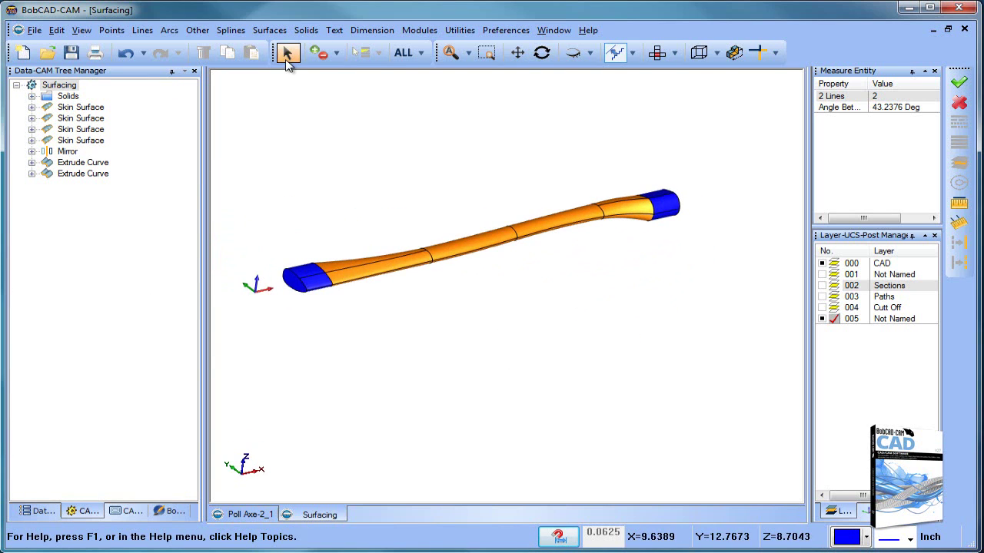
pyautogui.click(286, 61)
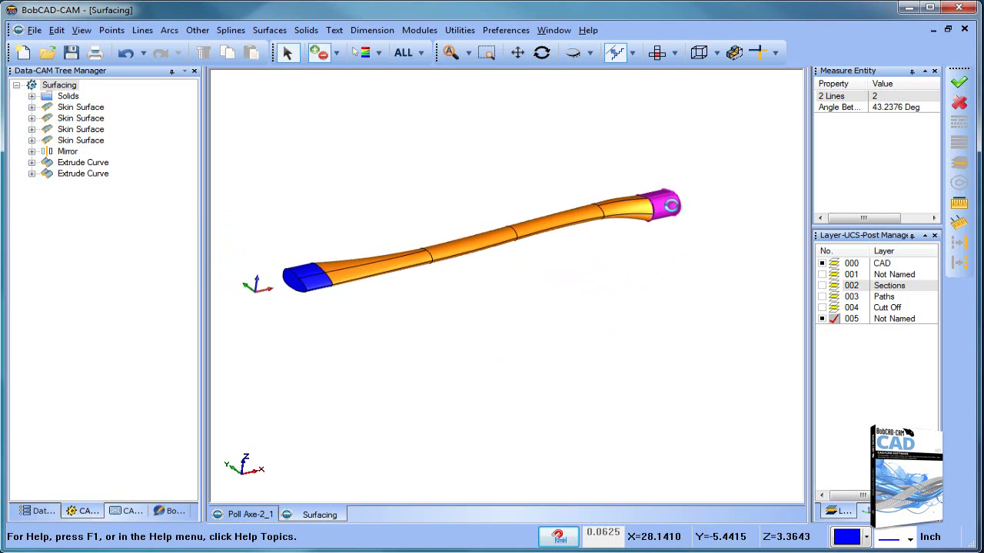
pyautogui.scroll(3, 669, 250)
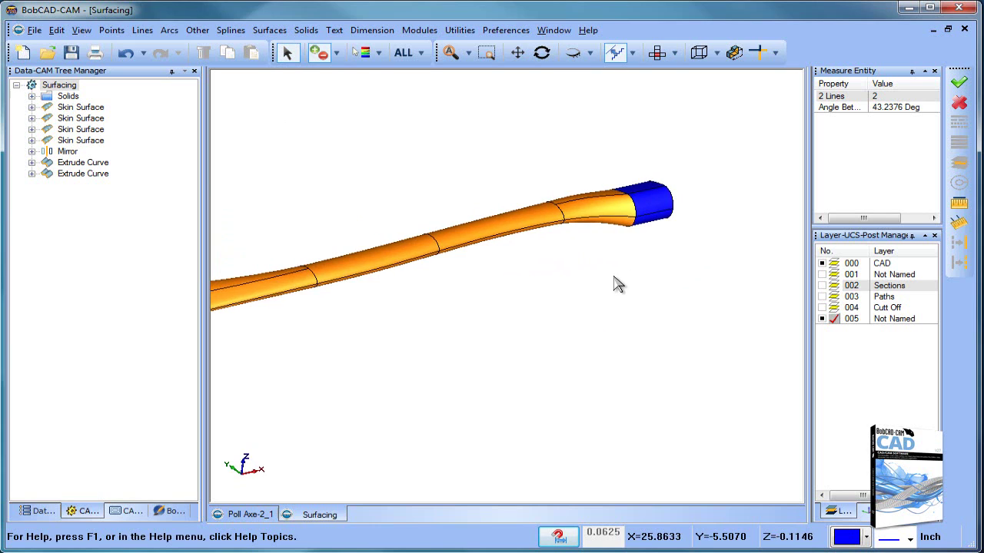
pyautogui.hotkey('ctrl', 't')
pyautogui.moveTo(606, 266); pyautogui.dragTo(520, 265, button='middle')
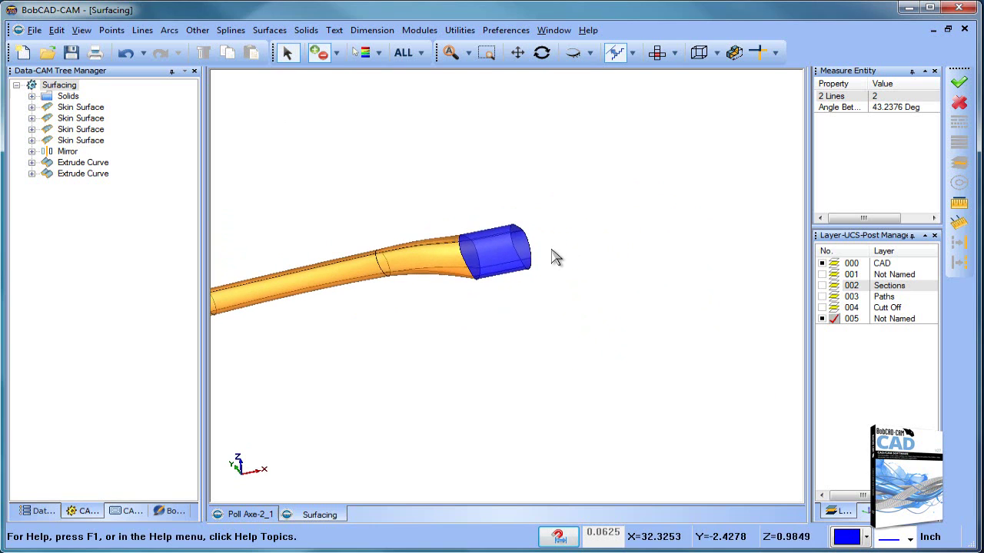
pyautogui.scroll(-3, 476, 262)
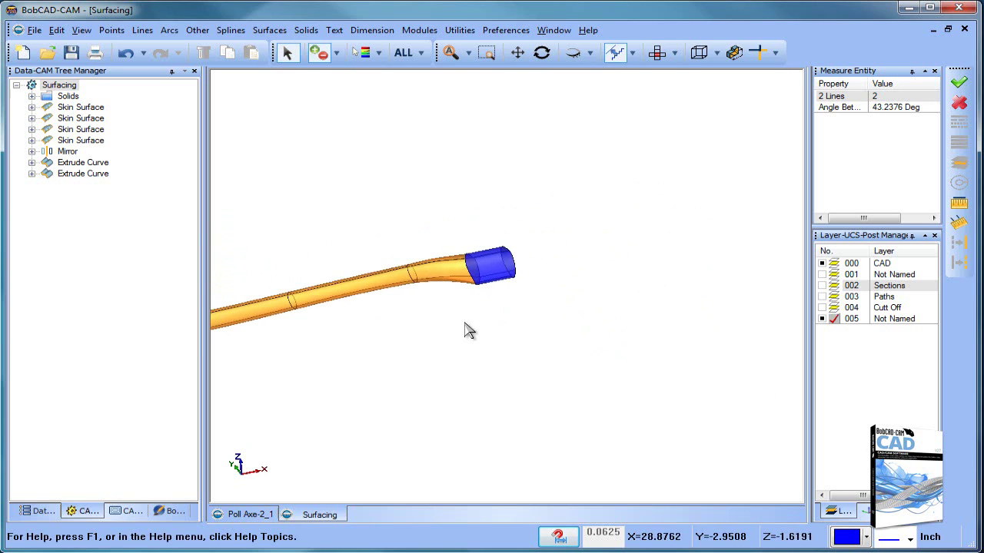
pyautogui.moveTo(466, 330); pyautogui.dragTo(376, 209, button='middle')
pyautogui.rightClick(377, 209)
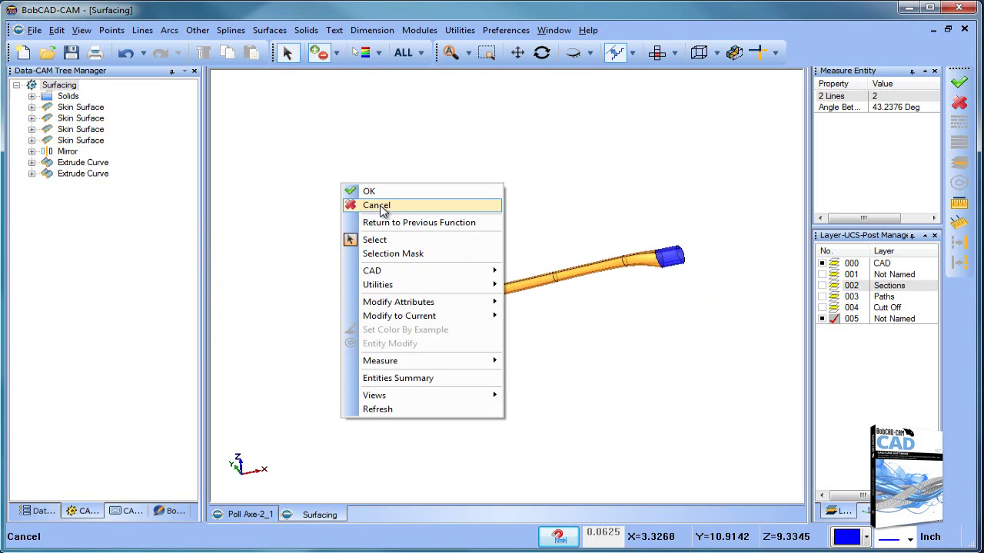
pyautogui.click(382, 206)
pyautogui.scroll(4, 425, 325)
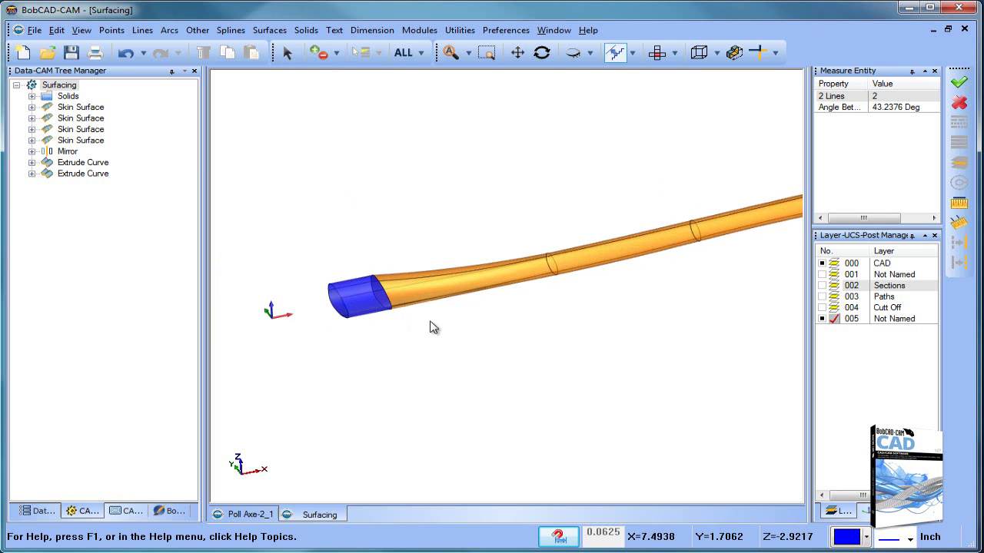
pyautogui.moveTo(433, 330); pyautogui.dragTo(494, 343, button='middle')
pyautogui.scroll(2, 492, 344)
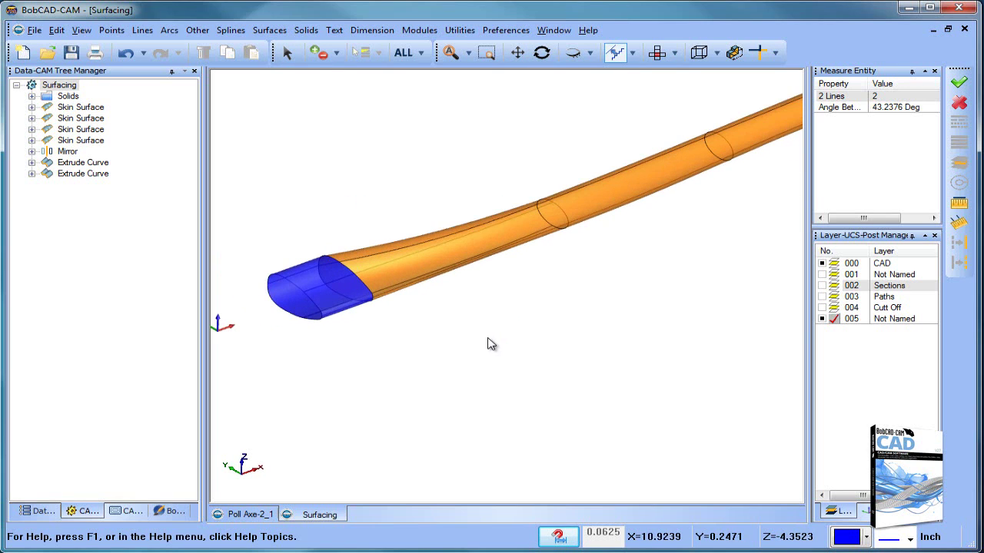
# Unstitch both blue end extrusions from solids into separate surfaces and leave the command
pyautogui.click(458, 33)
pyautogui.moveTo(522, 162)
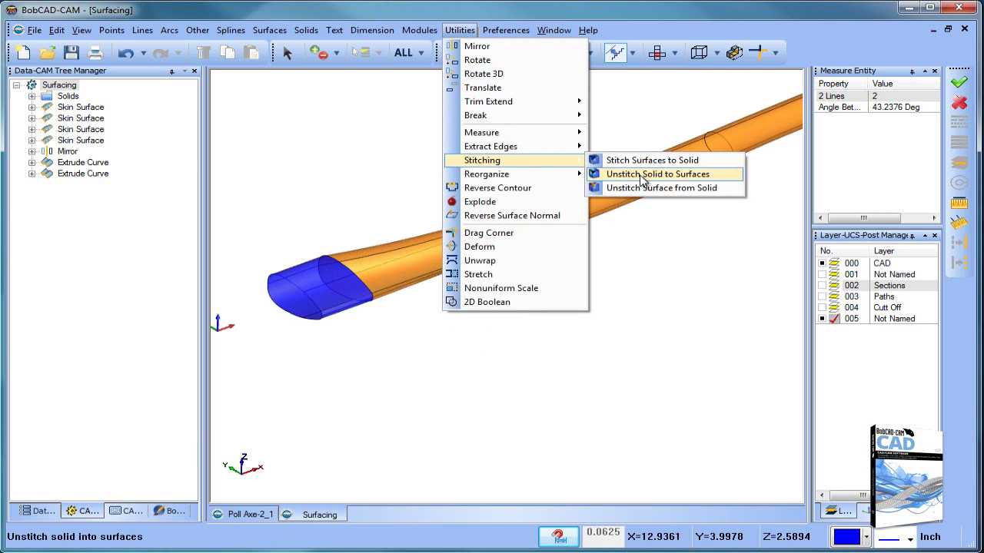
pyautogui.click(642, 176)
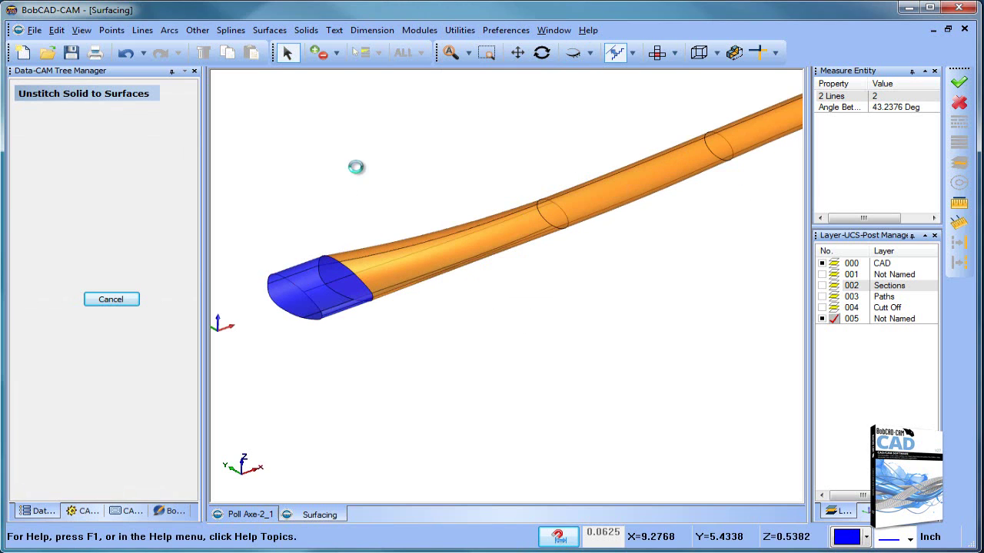
pyautogui.rightClick(596, 123)
pyautogui.click(614, 137)
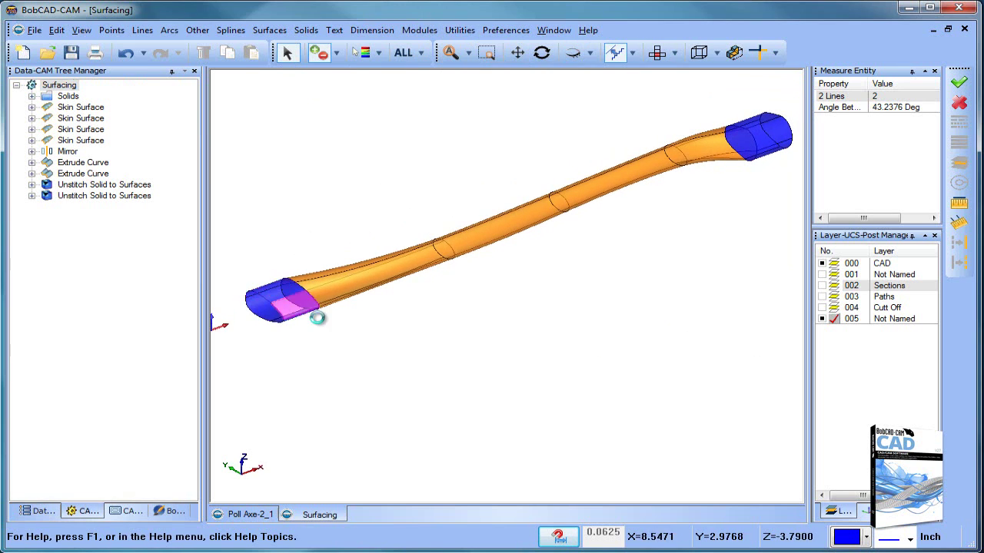
# Switch to the wireframe display and delete the inner cap surface where the origin-end extrusion meets the skin surfaces
pyautogui.scroll(5, 388, 326)
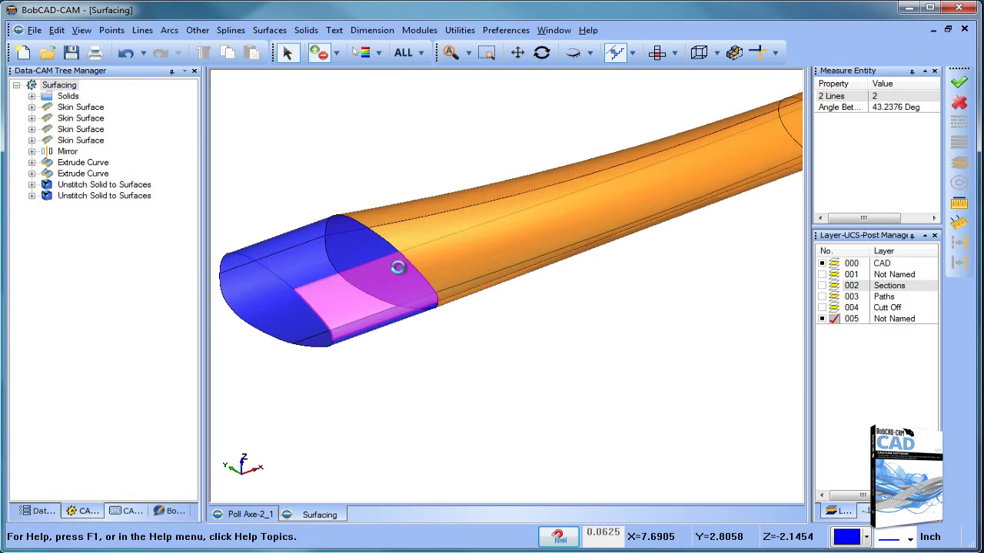
pyautogui.hotkey('ctrl', 'w')
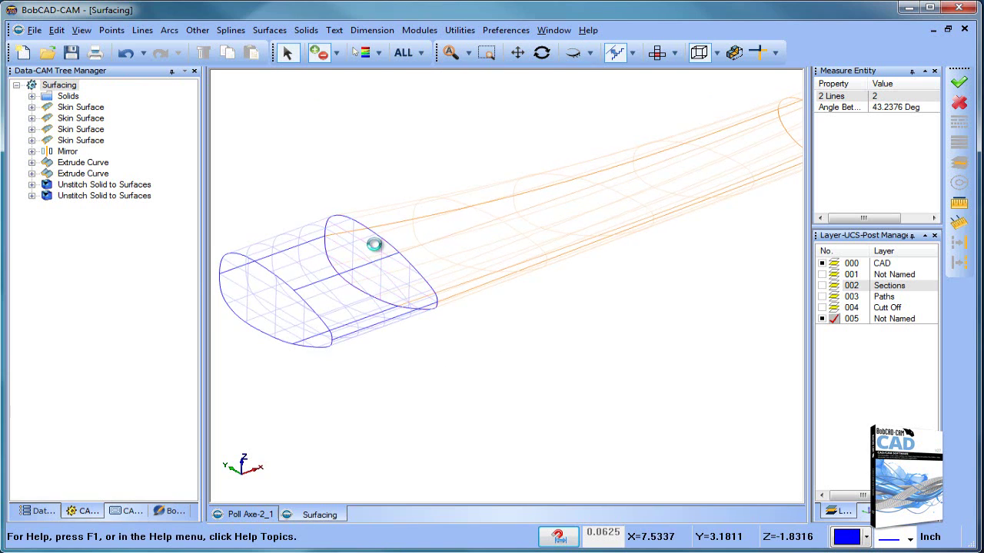
pyautogui.click(371, 245)
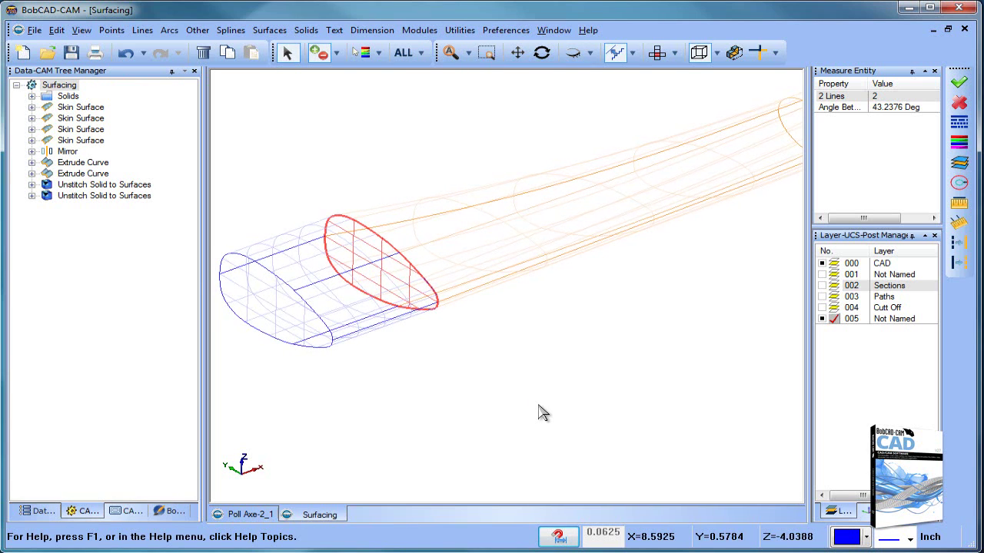
pyautogui.press('Delete')
# Delete the inner cap surface of the far-end extrusion and return the model to the opaque shaded display
pyautogui.scroll(-6, 543, 333)
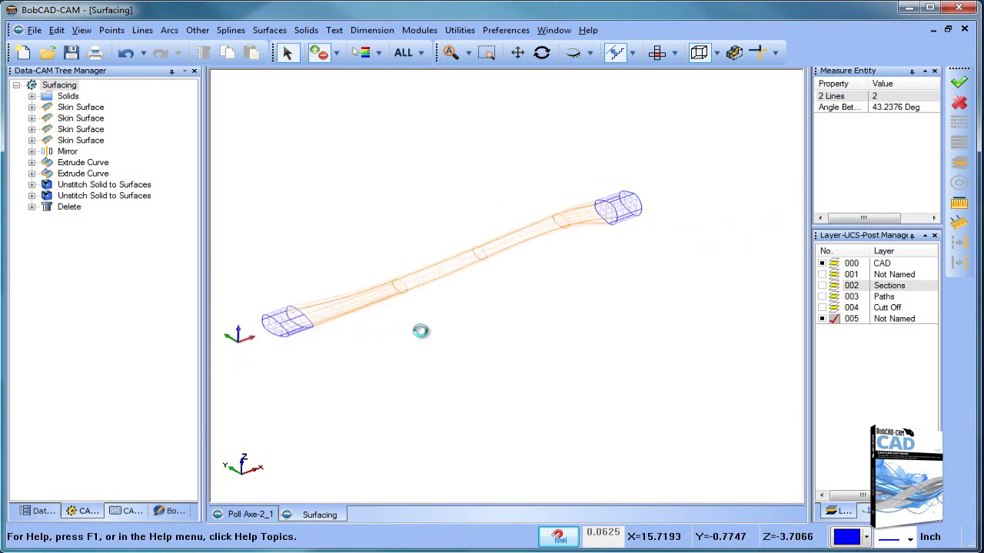
pyautogui.scroll(10, 533, 228)
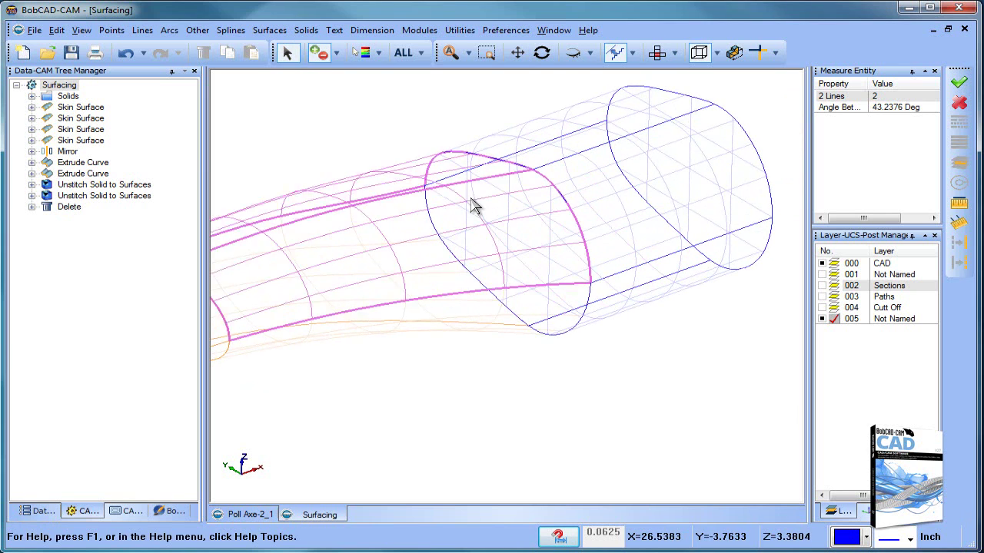
pyautogui.click(466, 221)
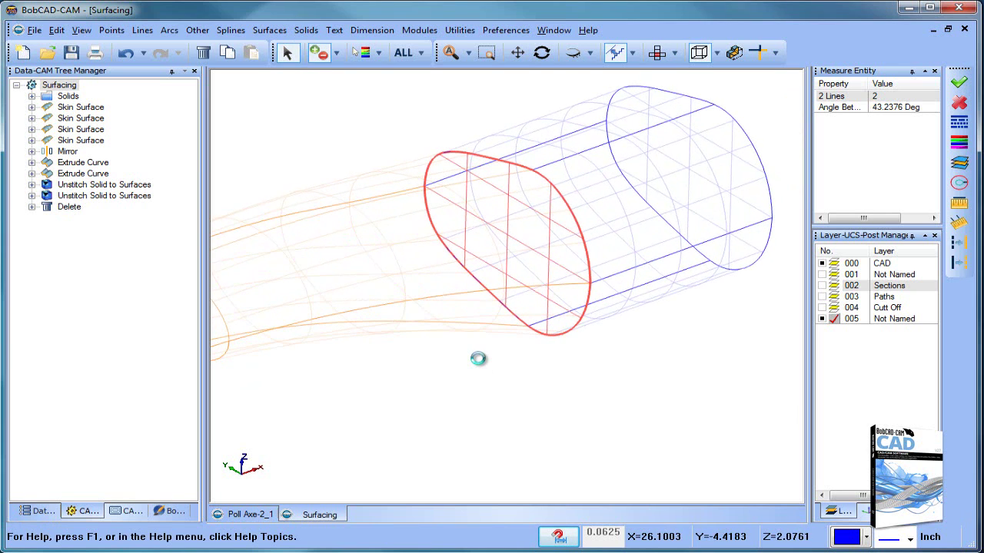
pyautogui.press('Delete')
pyautogui.scroll(-10, 490, 345)
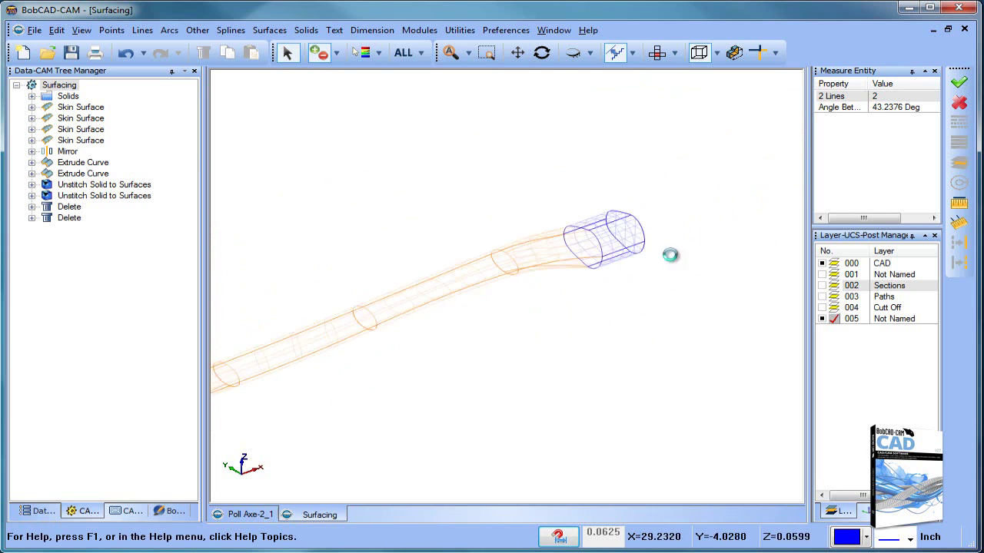
pyautogui.moveTo(612, 318); pyautogui.dragTo(599, 299, button='middle')
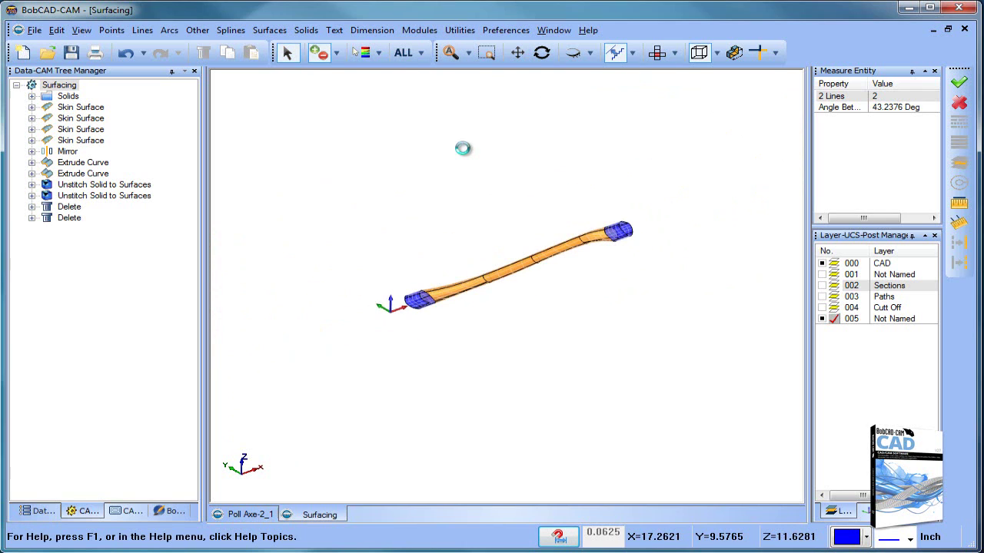
pyautogui.scroll(2, 495, 182)
pyautogui.scroll(1, 494, 185)
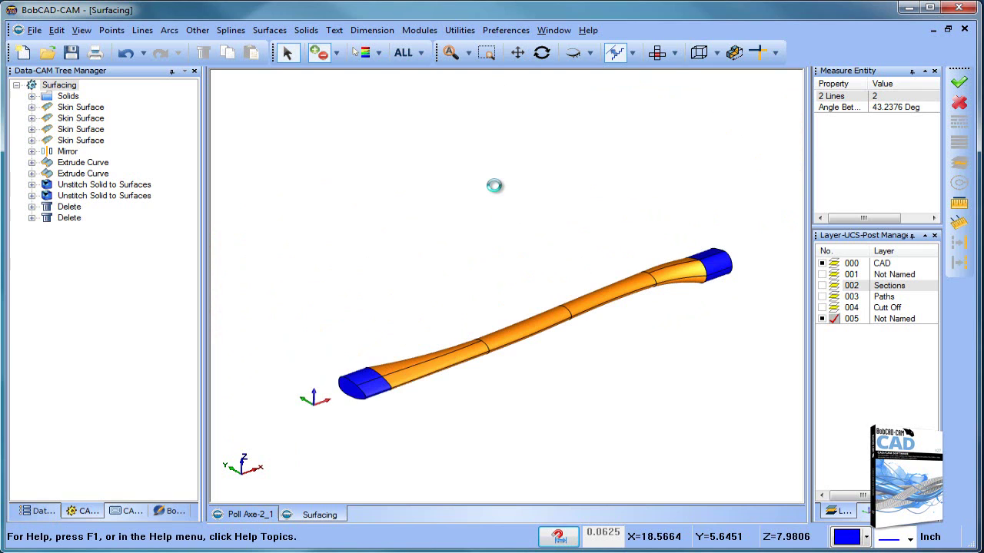
# Stitch all the skin surfaces and end extrusions together into one solid
pyautogui.moveTo(524, 224); pyautogui.dragTo(521, 199, button='middle')
pyautogui.click(460, 30)
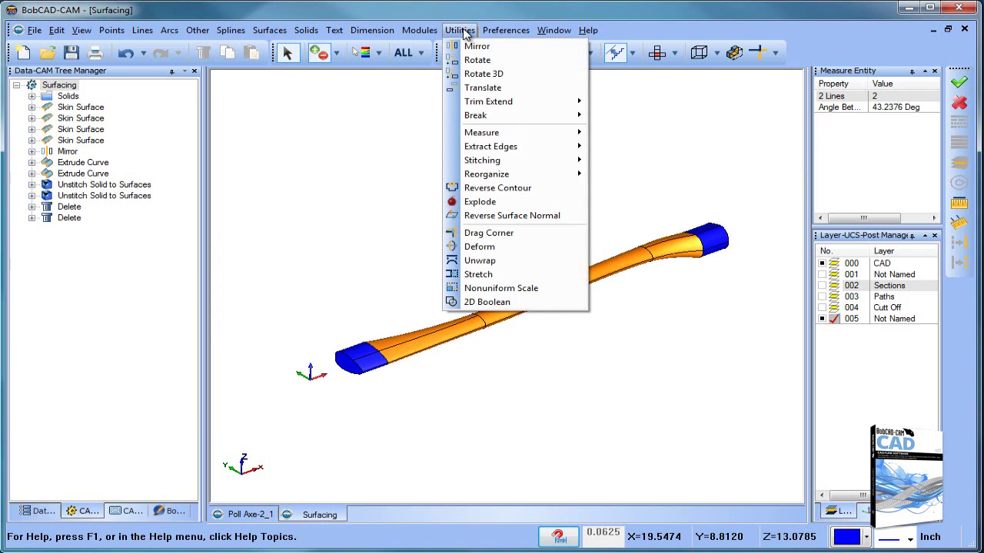
pyautogui.moveTo(529, 167)
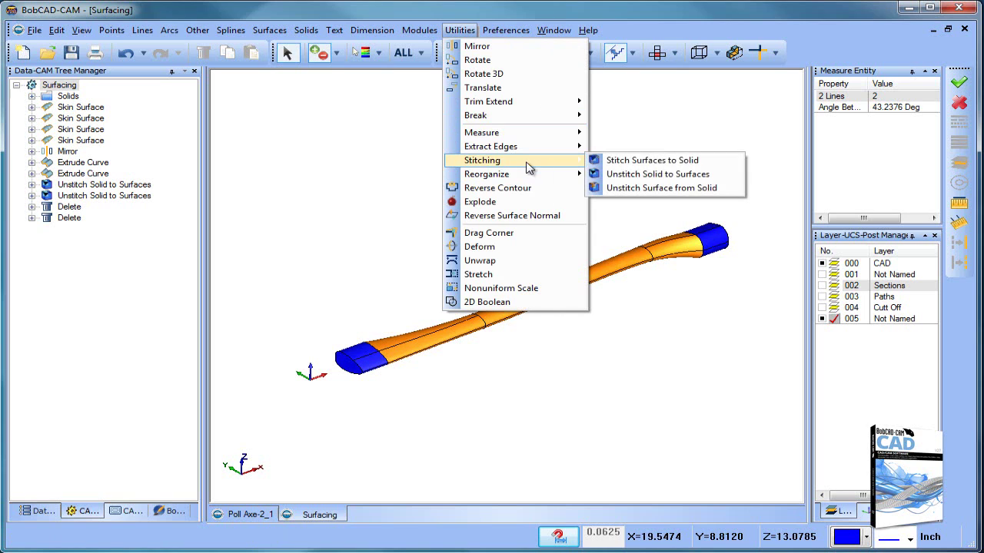
pyautogui.click(646, 162)
pyautogui.click(403, 52)
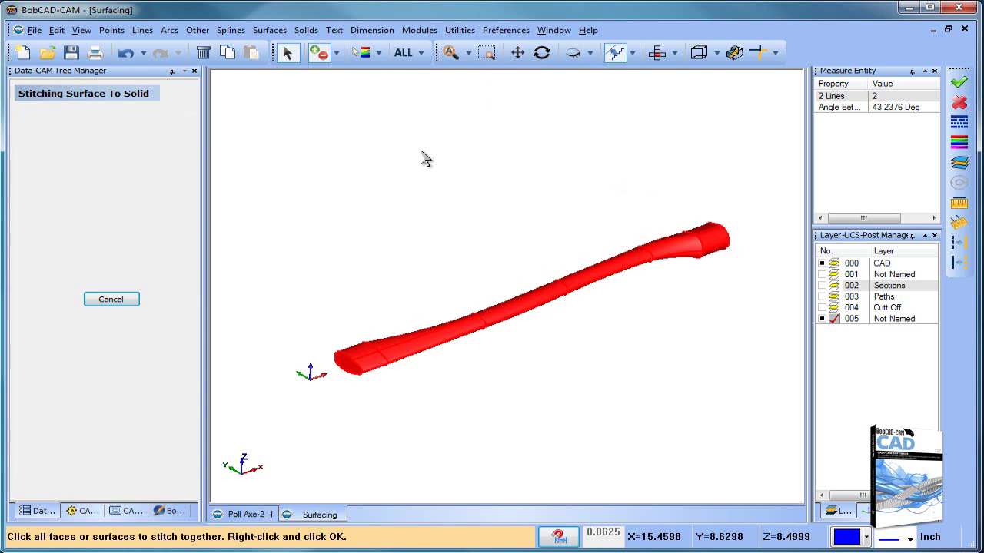
pyautogui.rightClick(421, 152)
pyautogui.click(467, 167)
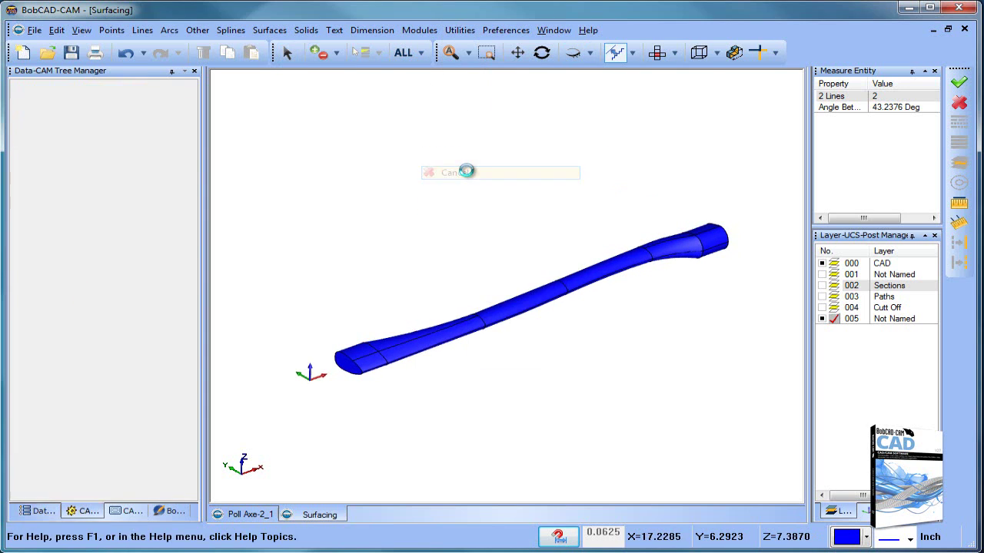
pyautogui.click(287, 52)
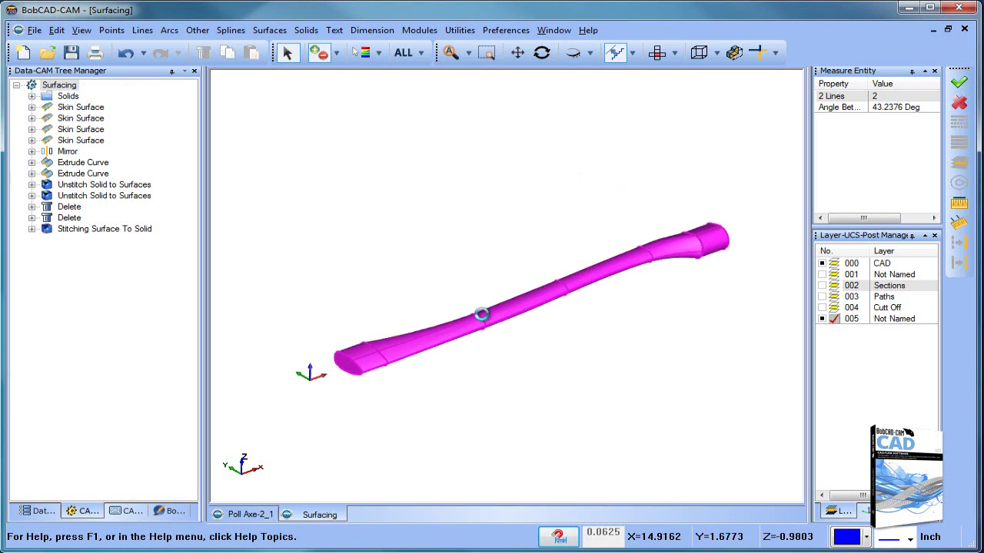
# Look at the far end of the solid from above and show the Cutt Off layer with its curve
pyautogui.click(659, 51)
pyautogui.moveTo(669, 335); pyautogui.dragTo(620, 343, button='middle')
pyautogui.scroll(5, 604, 276)
pyautogui.scroll(2, 620, 344)
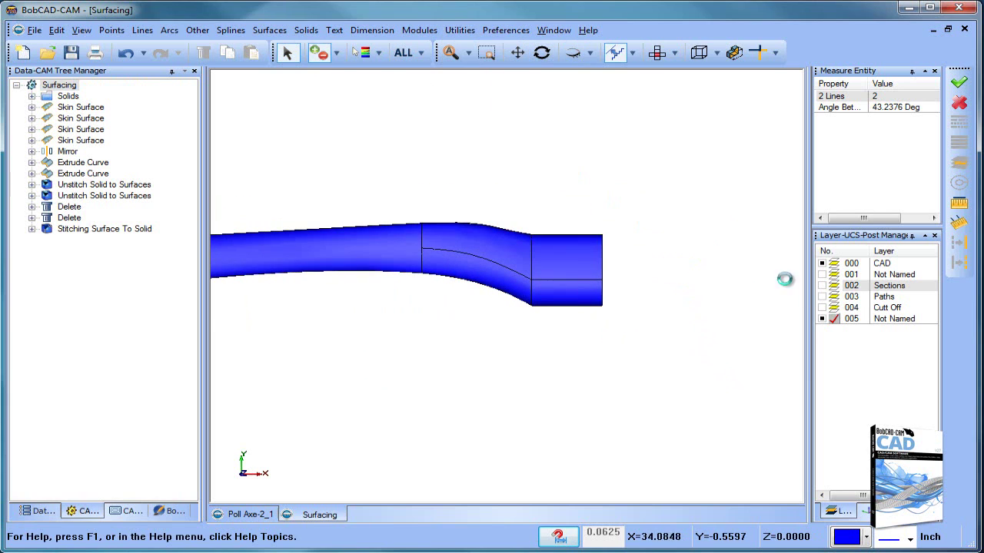
pyautogui.click(823, 308)
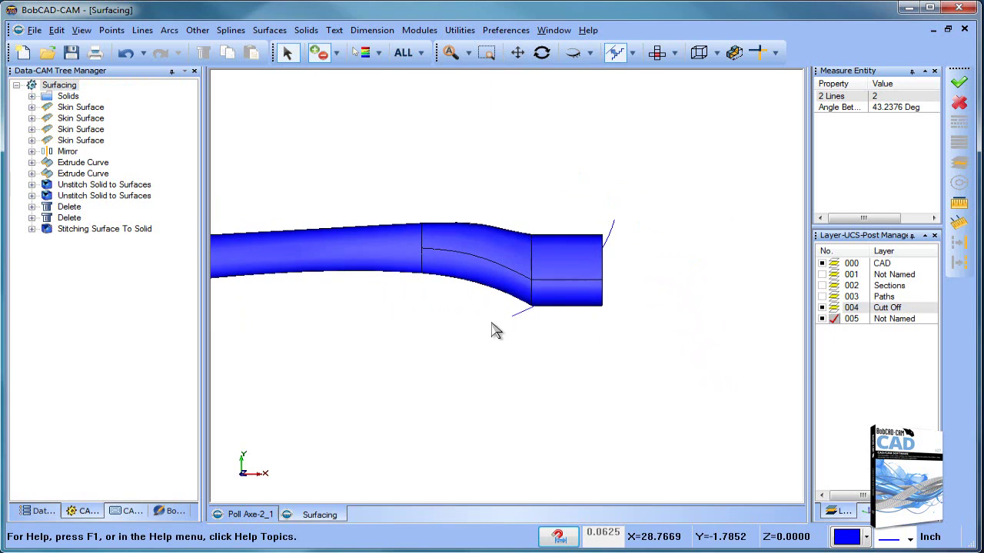
pyautogui.moveTo(477, 367); pyautogui.dragTo(757, 347, button='middle')
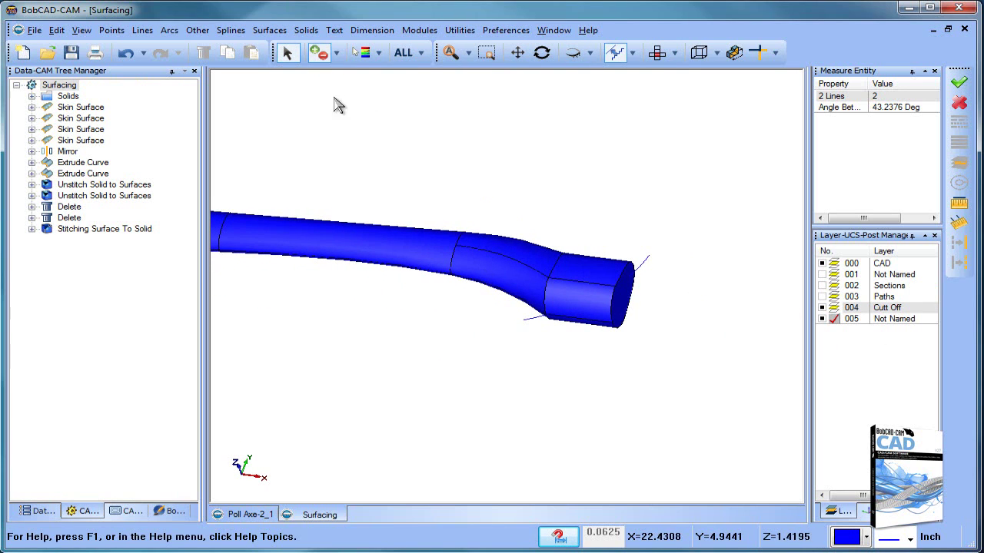
# Extrude the cut-off curve along the Z-axis in both directions, about 4.19 in one way and 3.21 in the other, through the far end
pyautogui.click(269, 30)
pyautogui.click(286, 91)
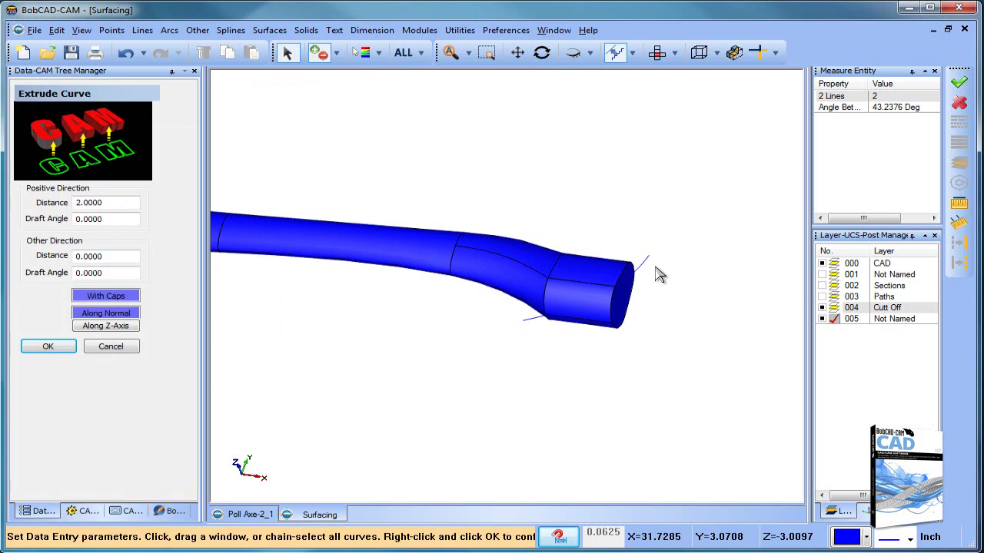
pyautogui.click(641, 265)
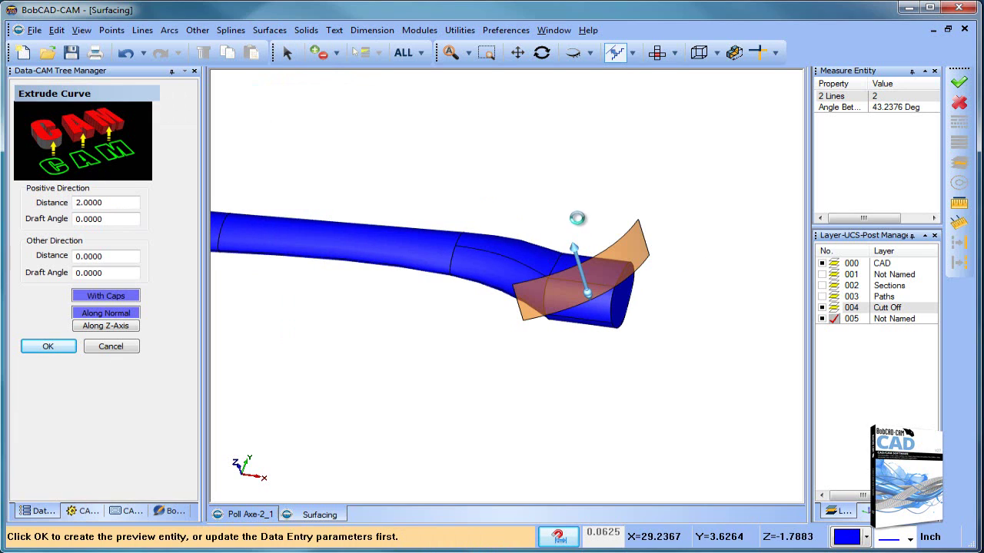
pyautogui.click(105, 325)
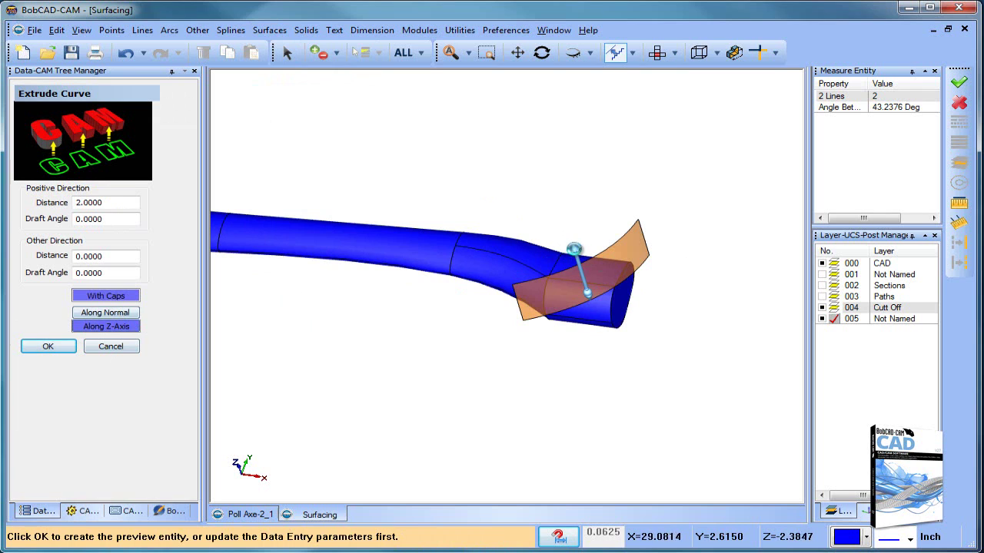
pyautogui.moveTo(569, 212); pyautogui.dragTo(603, 348)
pyautogui.moveTo(495, 332); pyautogui.dragTo(535, 284, button='middle')
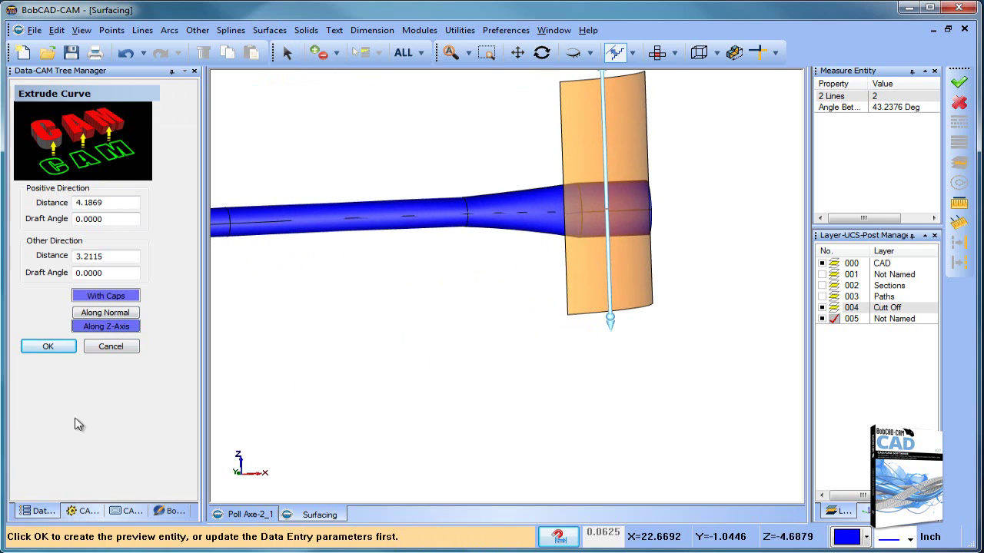
pyautogui.click(58, 347)
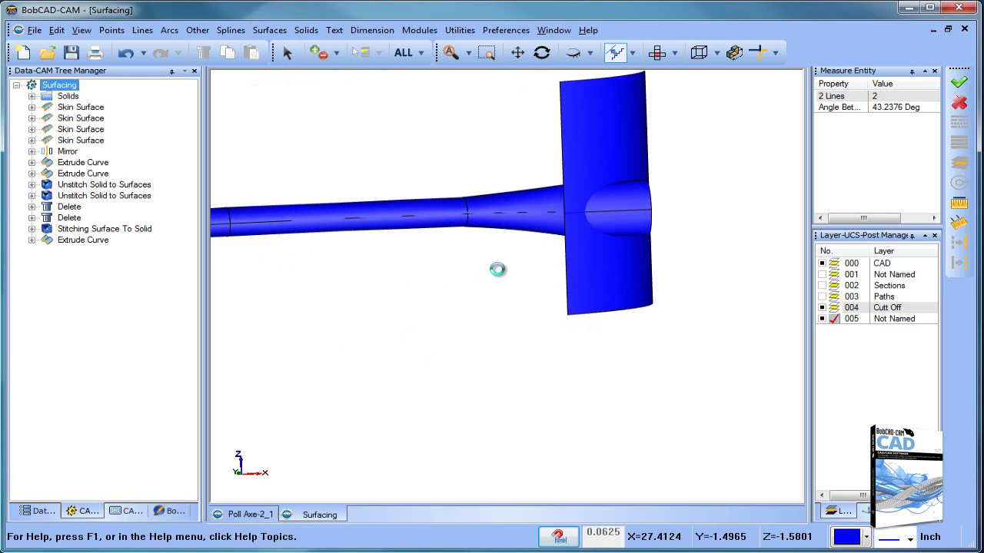
# Split the stitched solid with the curved surface extruded from the cut-off curve
pyautogui.moveTo(497, 269); pyautogui.dragTo(551, 310, button='middle')
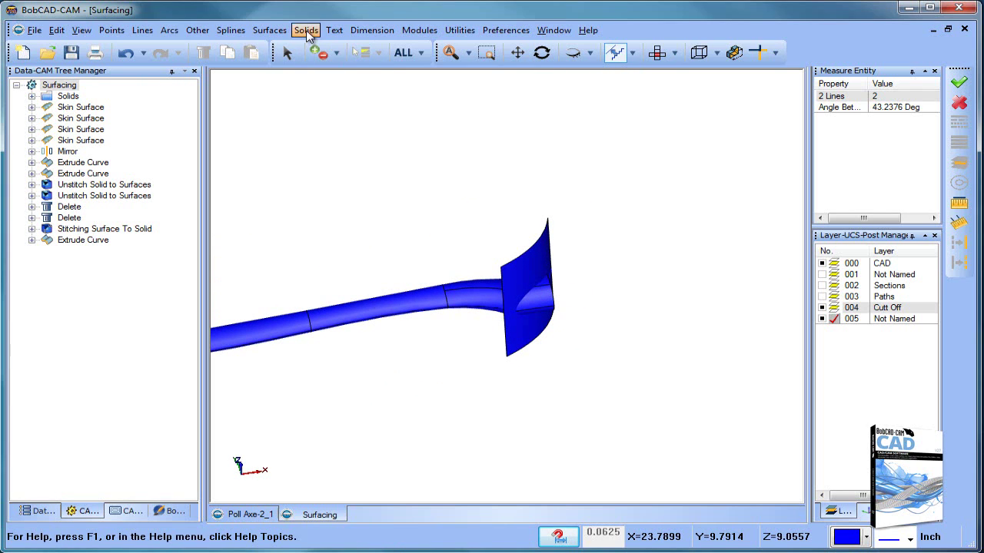
pyautogui.click(306, 31)
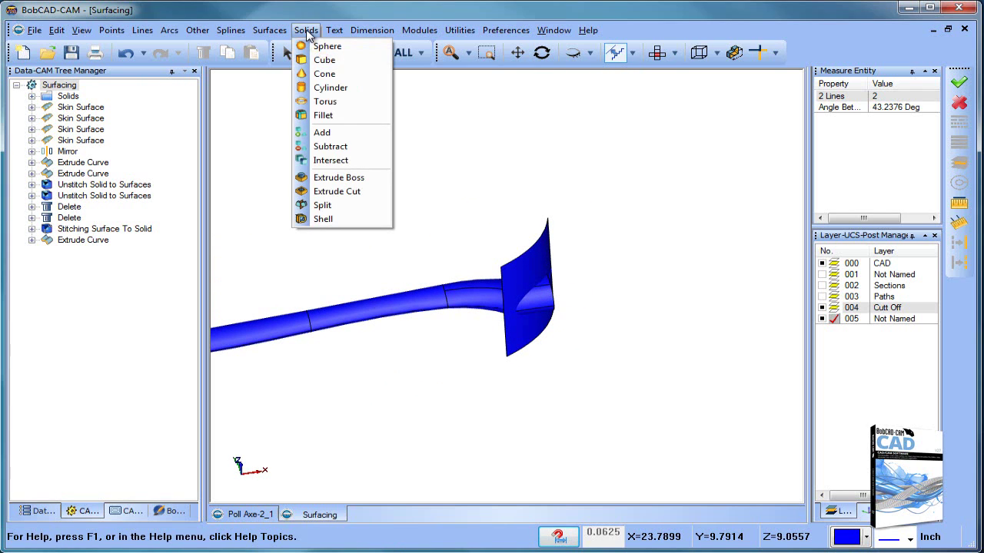
pyautogui.click(356, 205)
pyautogui.click(467, 284)
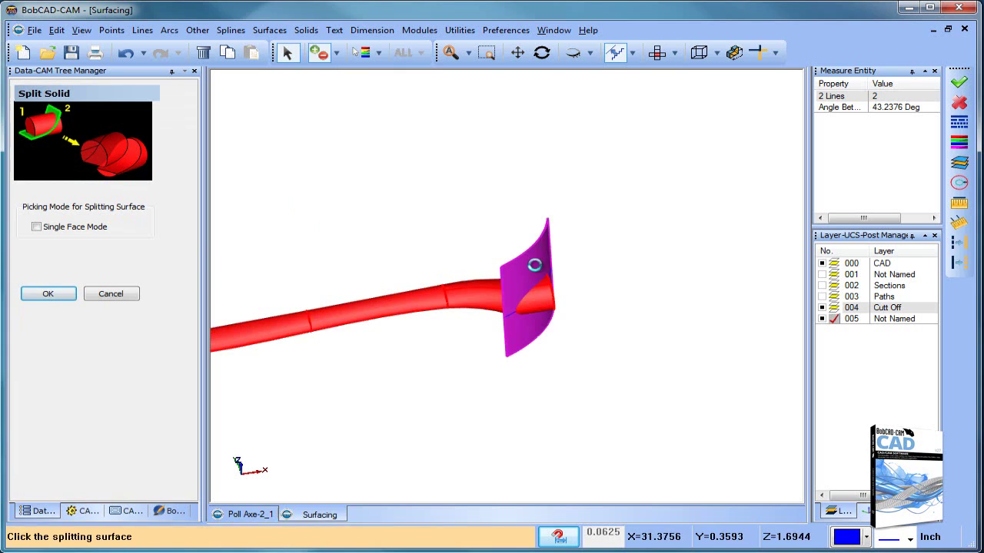
pyautogui.rightClick(595, 224)
pyautogui.click(632, 246)
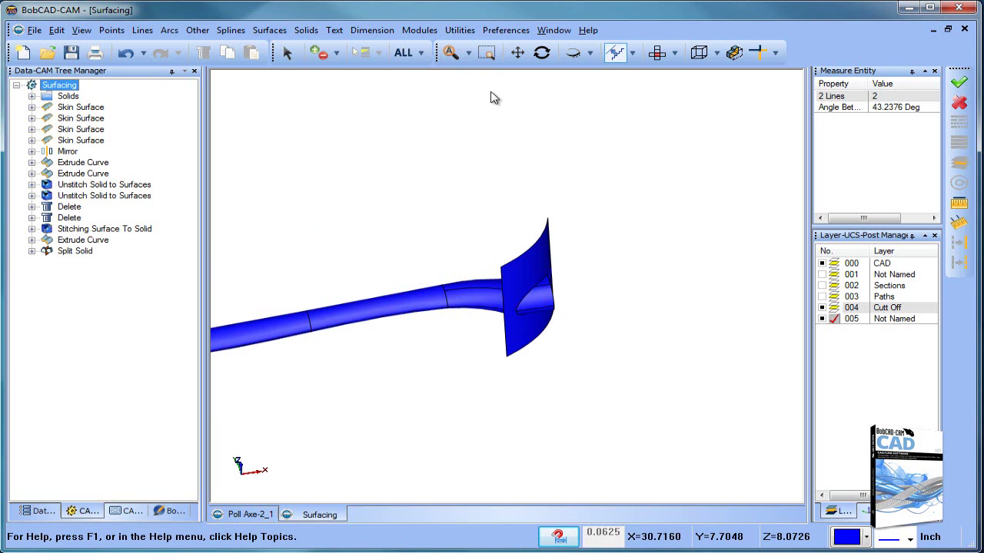
# Blank the splitting surface and the cut-off end piece, and hide the Cutt Off layer
pyautogui.click(572, 53)
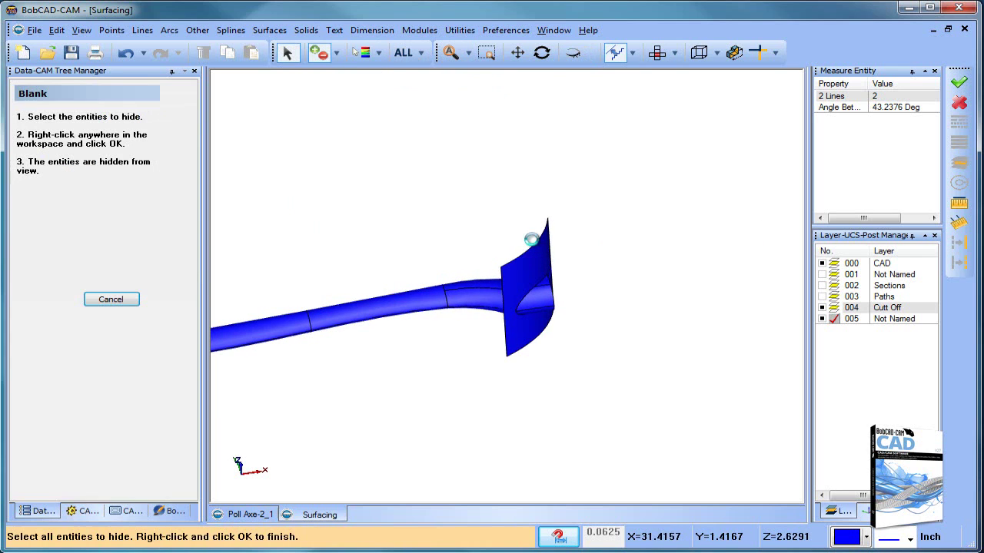
pyautogui.click(529, 240)
pyautogui.click(554, 299)
pyautogui.rightClick(630, 209)
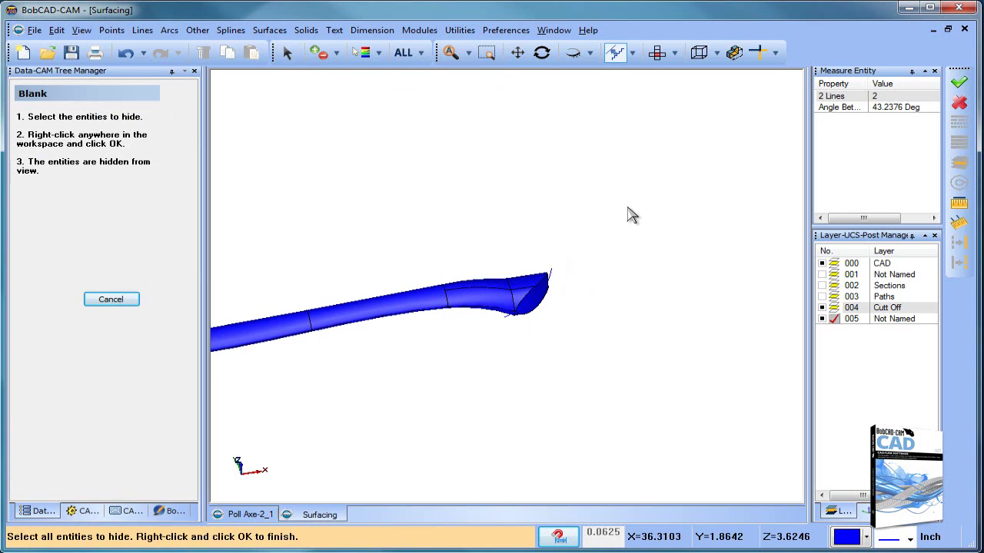
pyautogui.click(676, 230)
pyautogui.click(823, 311)
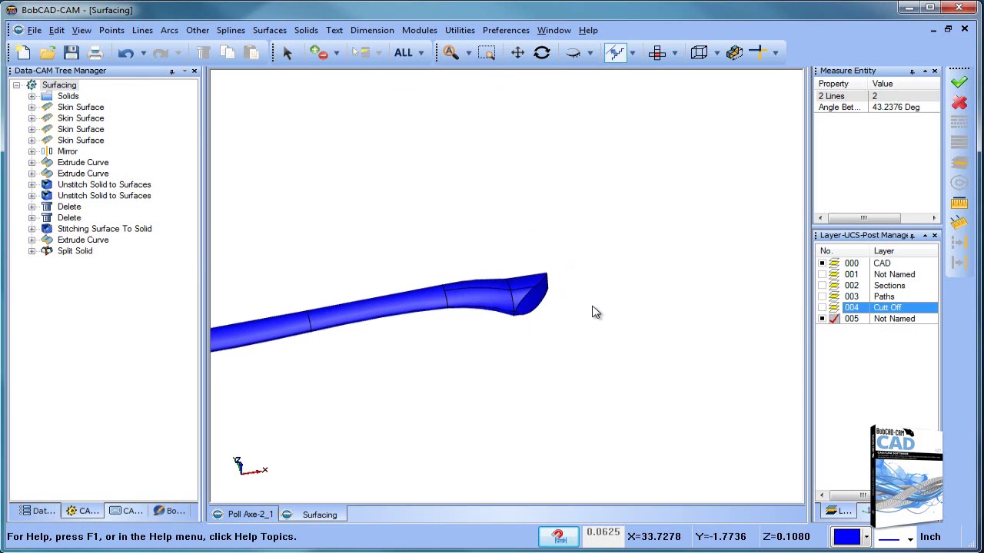
# Examine the cut far end against the cut-off curve, showing the Cutt Off layer and hiding it again
pyautogui.moveTo(592, 310); pyautogui.dragTo(605, 228, button='middle')
pyautogui.moveTo(390, 328); pyautogui.dragTo(308, 300, button='middle')
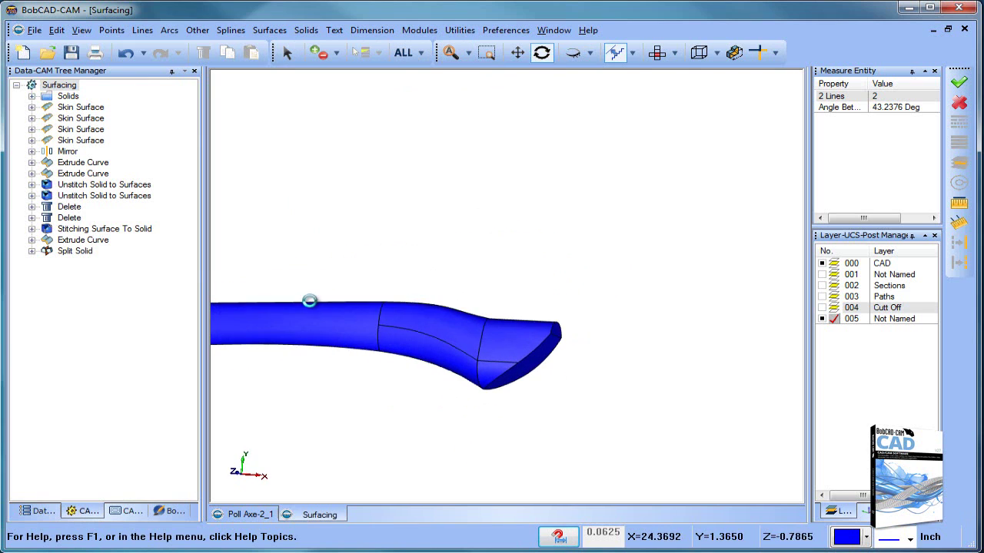
pyautogui.moveTo(512, 347); pyautogui.dragTo(489, 268, button='middle')
pyautogui.scroll(3, 515, 275)
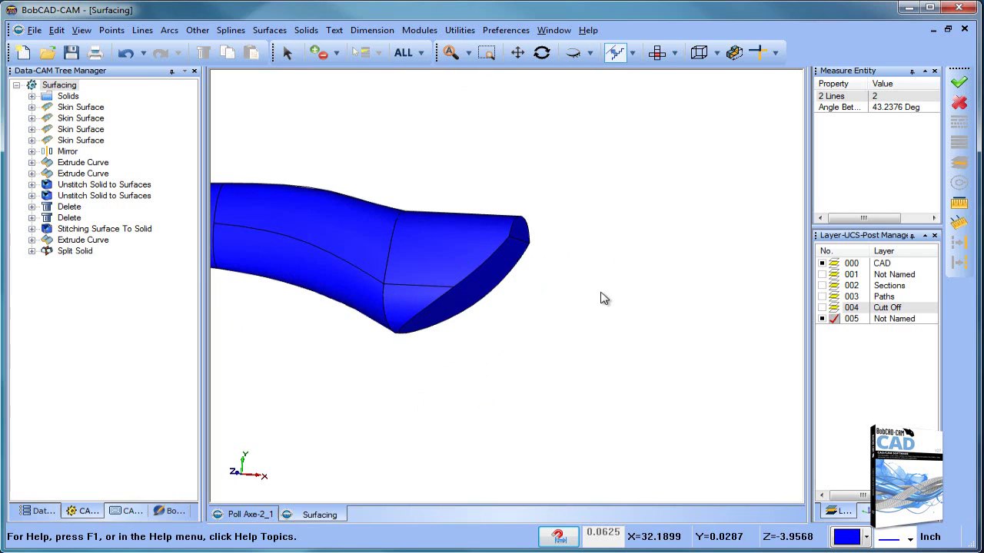
pyautogui.click(823, 307)
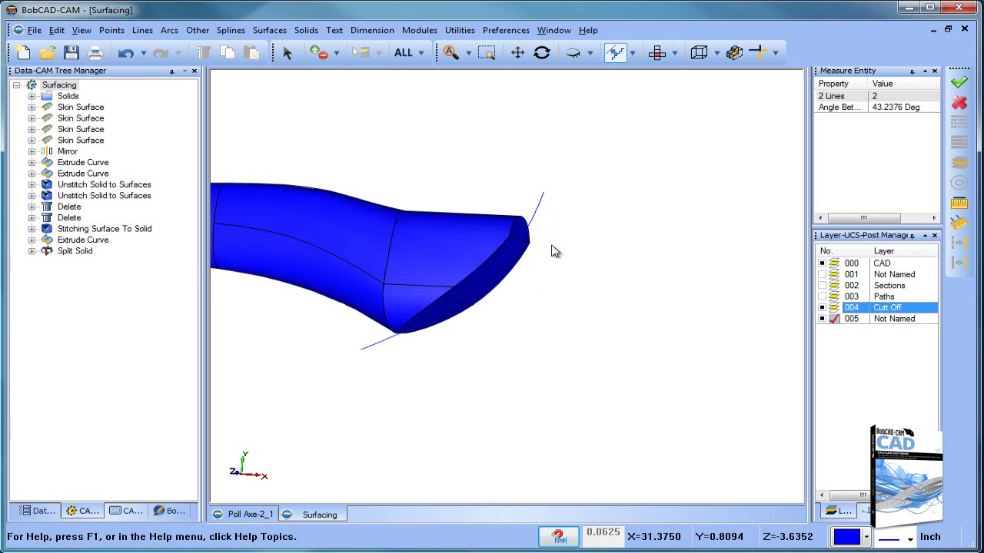
pyautogui.click(822, 308)
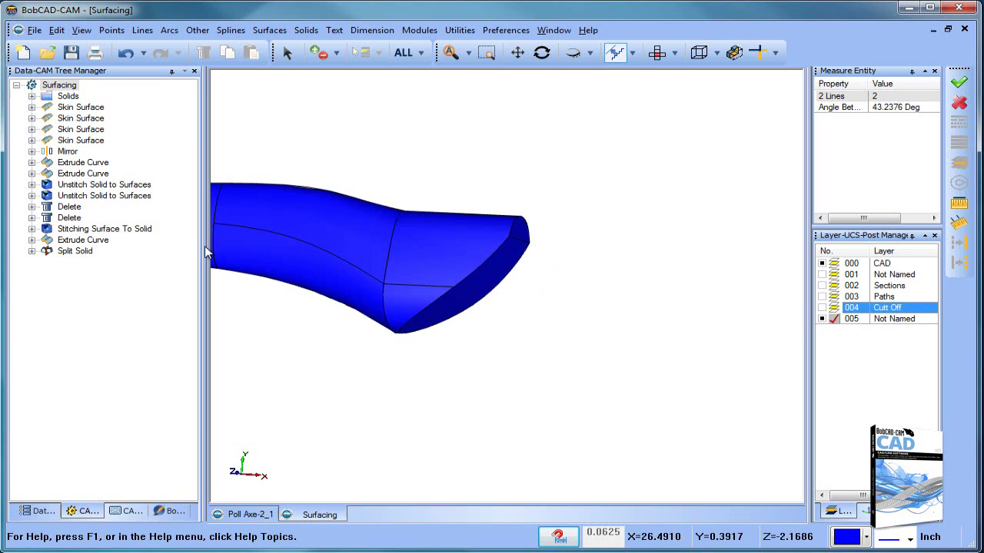
# Edit the far-end Extrude Curve feature, lengthening its positive distance to about 2.78 in, and inspect the rebuilt end
pyautogui.doubleClick(88, 241)
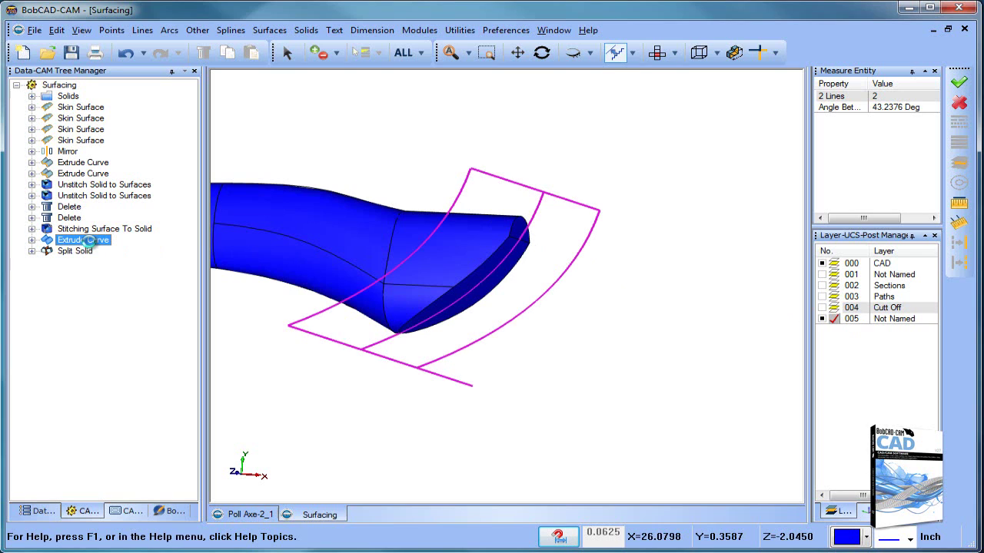
pyautogui.doubleClick(83, 174)
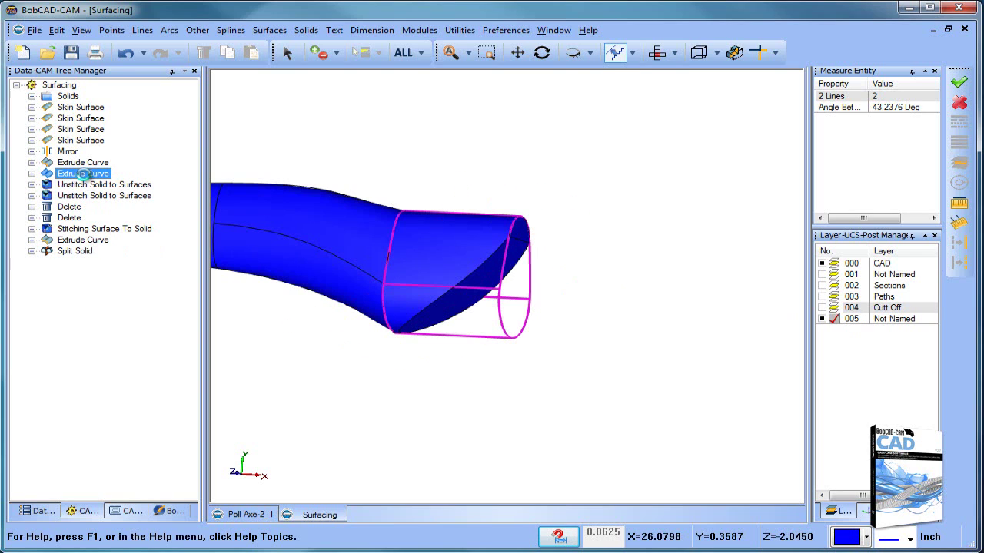
pyautogui.click(32, 173)
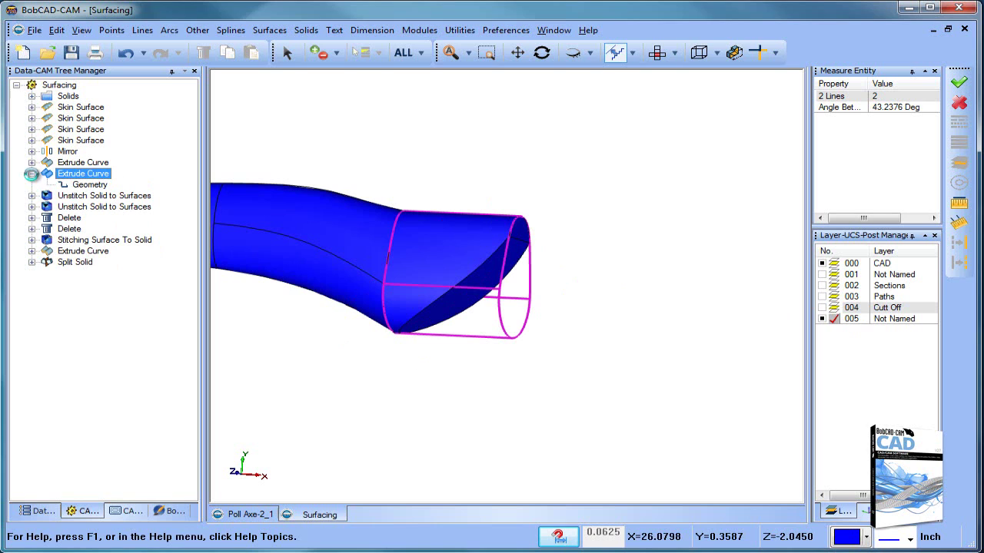
pyautogui.rightClick(95, 177)
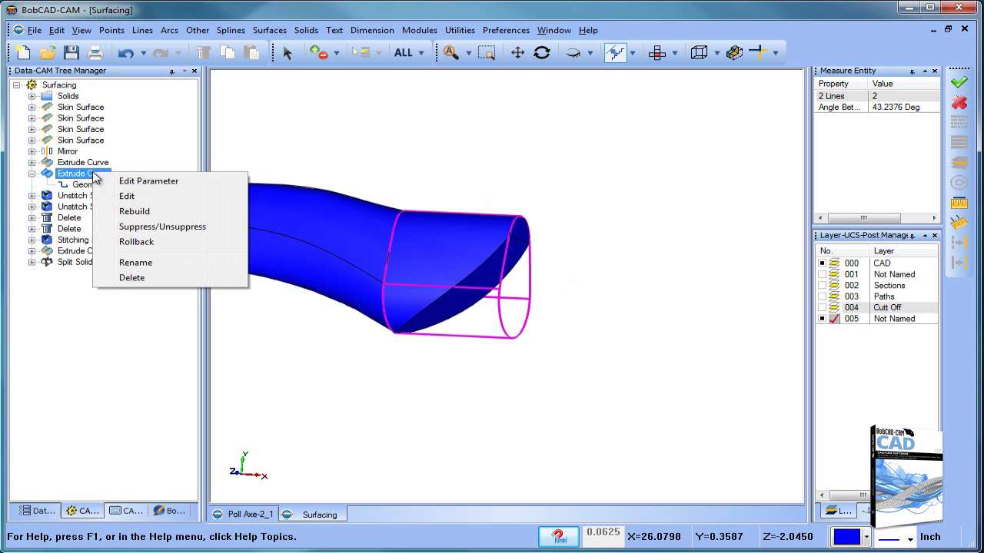
pyautogui.click(156, 181)
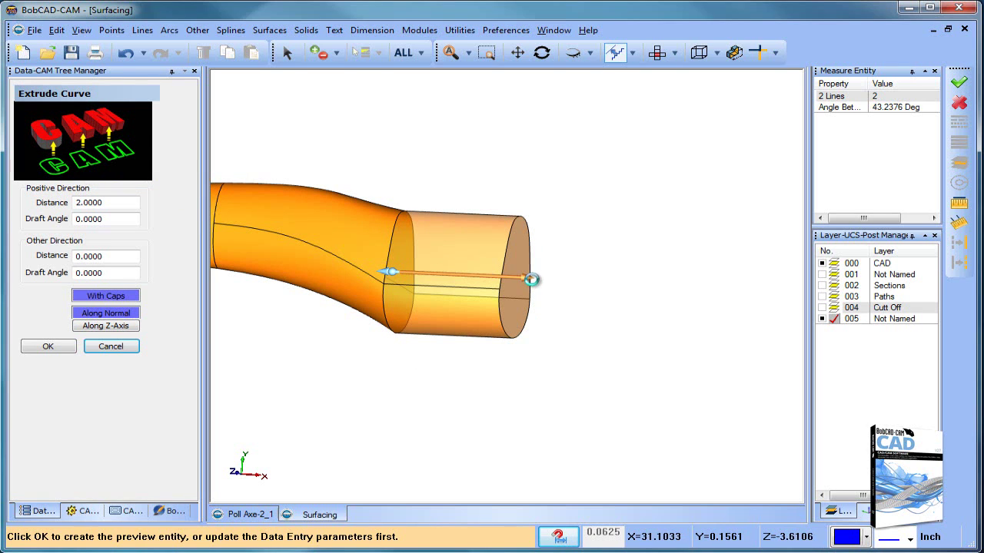
pyautogui.moveTo(531, 279); pyautogui.dragTo(562, 280)
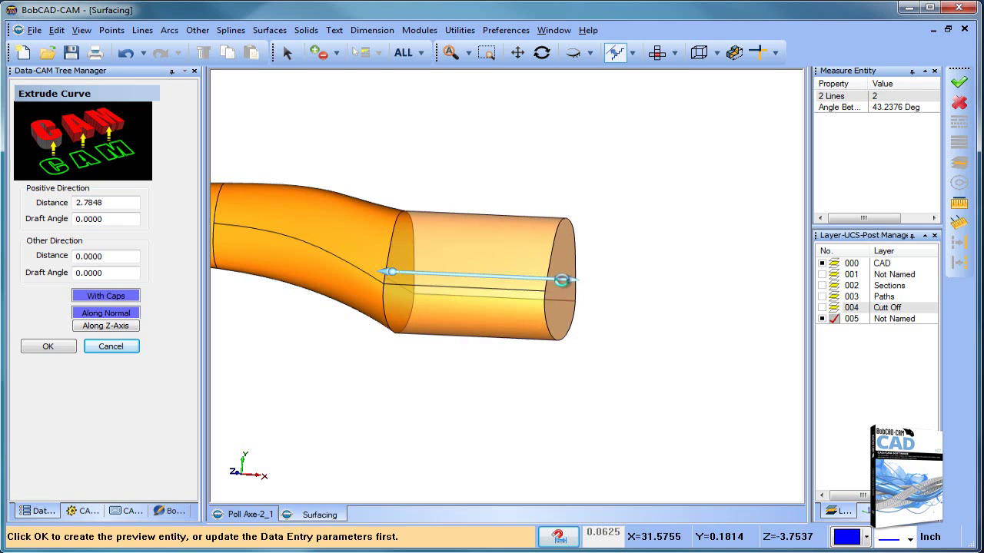
pyautogui.click(49, 346)
pyautogui.moveTo(328, 327); pyautogui.dragTo(451, 285, button='middle')
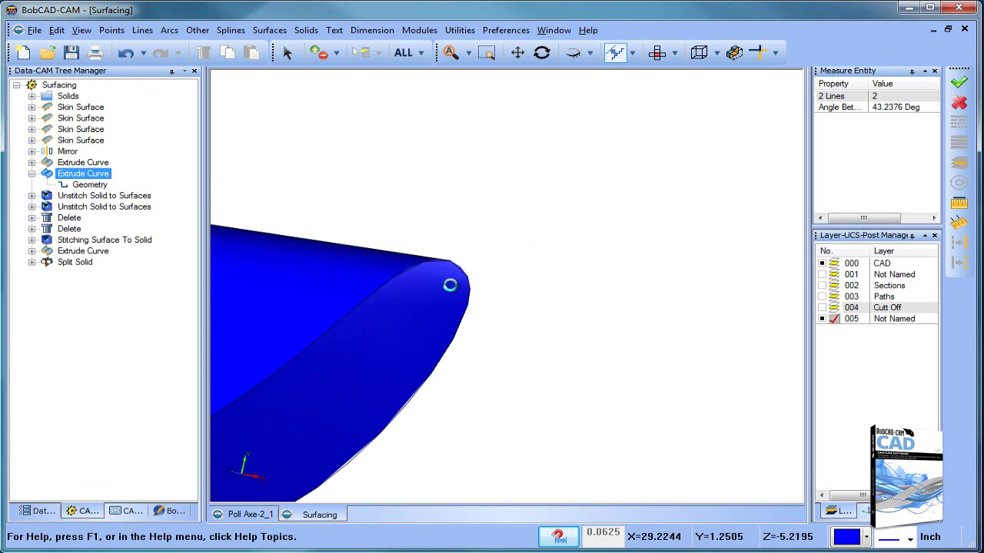
pyautogui.moveTo(590, 272); pyautogui.dragTo(478, 278, button='middle')
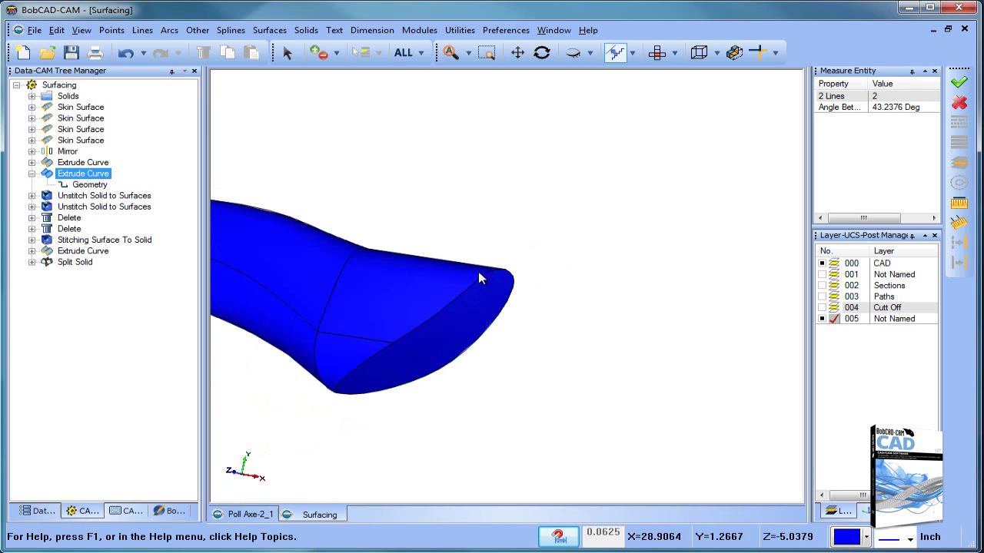
# Select the whole model and change its color attribute to orange
pyautogui.moveTo(379, 206); pyautogui.dragTo(580, 299, button='middle')
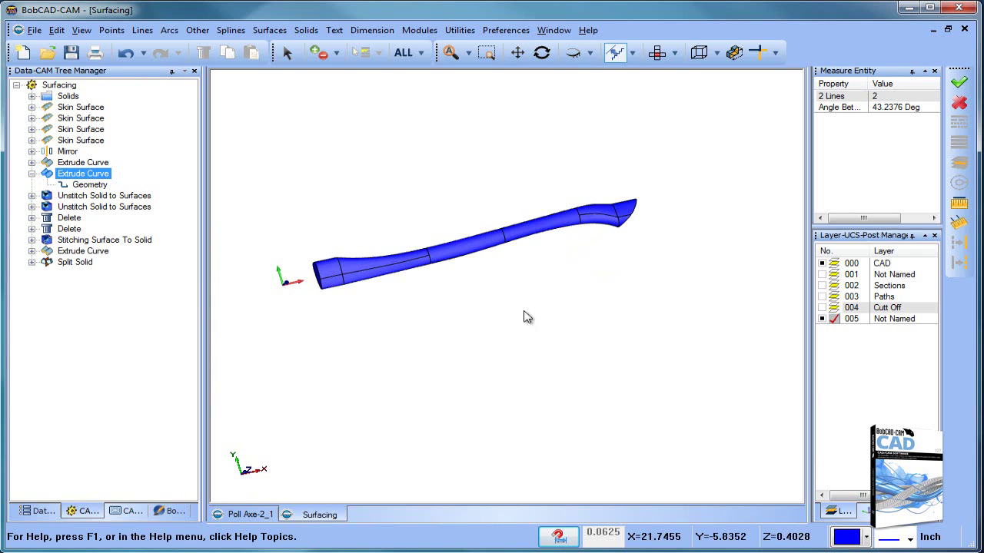
pyautogui.moveTo(577, 314); pyautogui.dragTo(558, 278, button='middle')
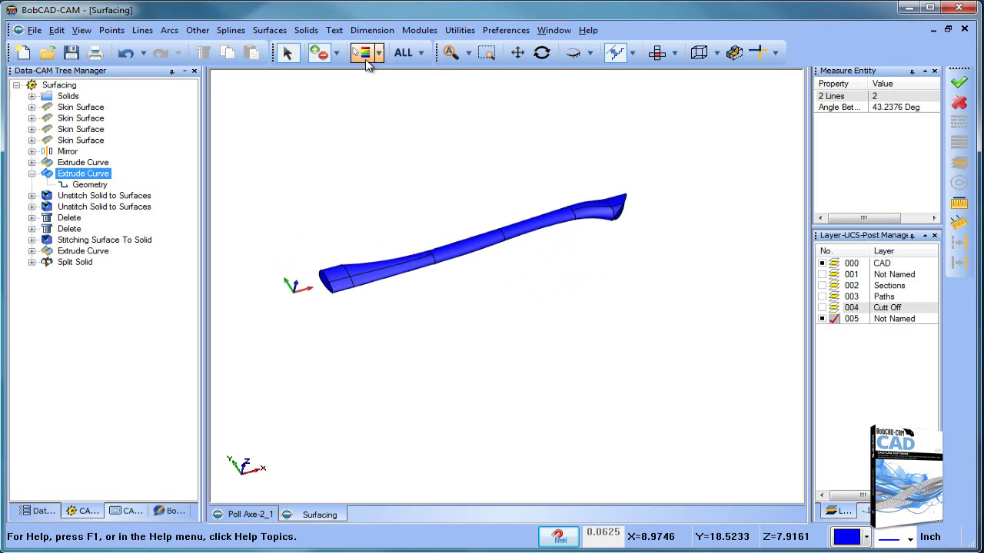
pyautogui.click(403, 53)
pyautogui.rightClick(393, 160)
pyautogui.moveTo(513, 283)
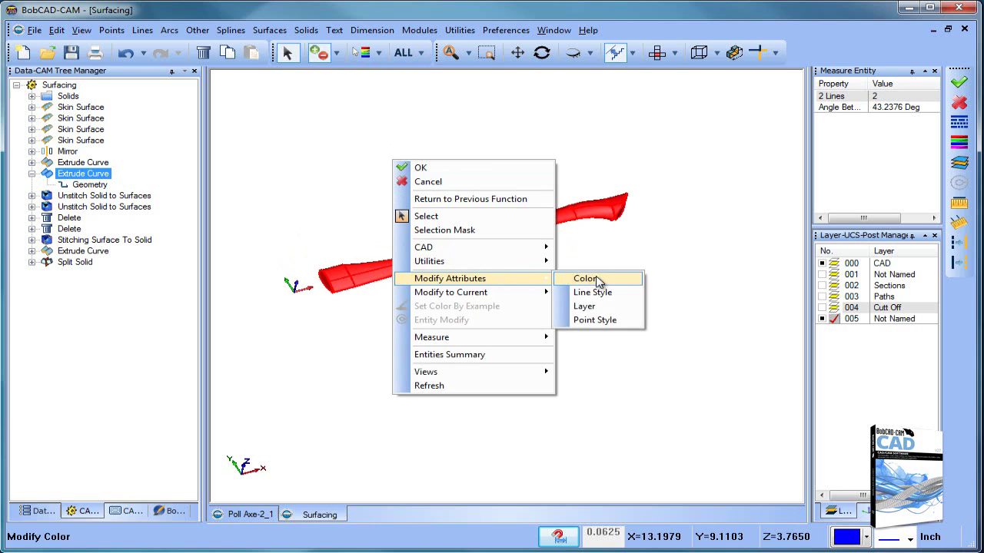
pyautogui.click(598, 278)
pyautogui.click(522, 341)
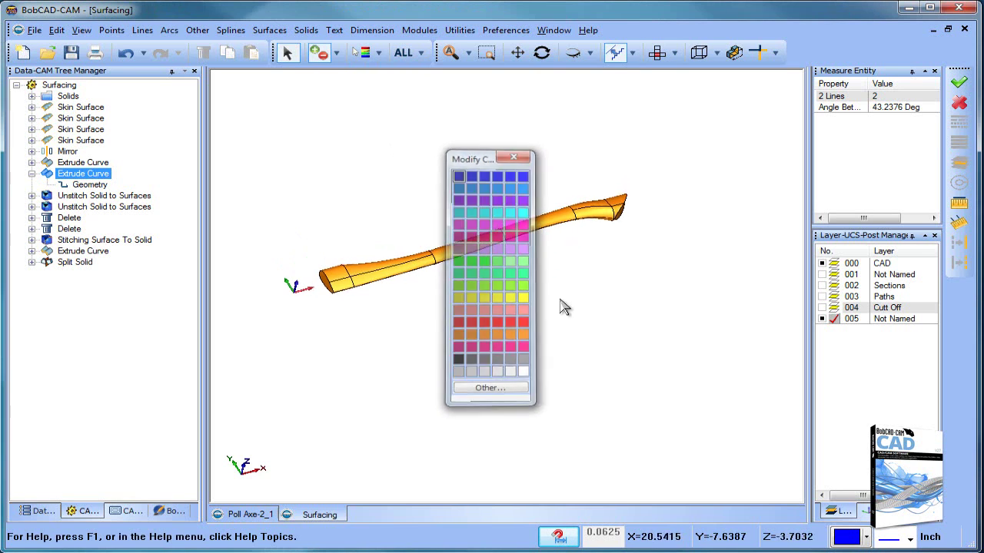
pyautogui.rightClick(587, 273)
pyautogui.click(628, 298)
pyautogui.scroll(2, 599, 243)
pyautogui.moveTo(599, 244); pyautogui.dragTo(602, 285, button='middle')
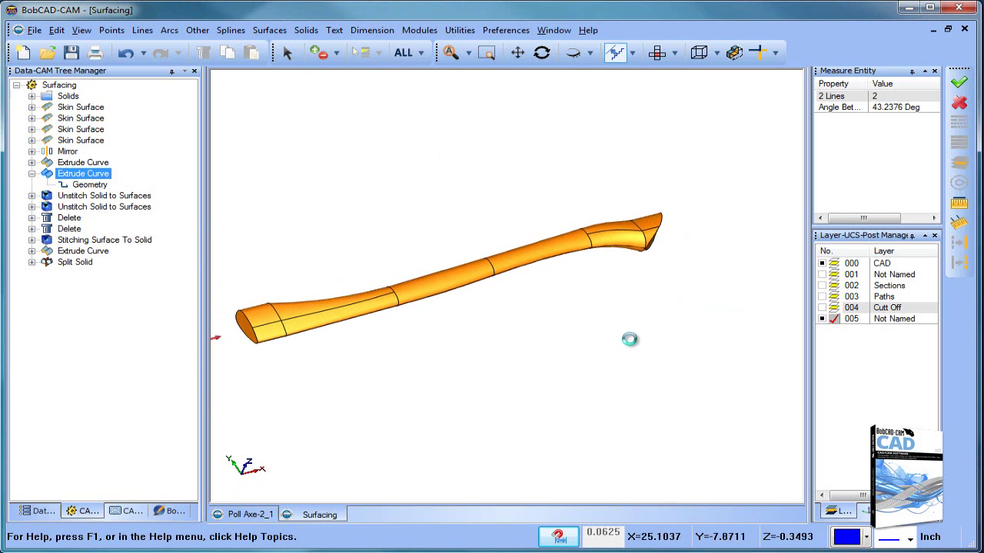
pyautogui.moveTo(629, 339); pyautogui.dragTo(566, 300, button='middle')
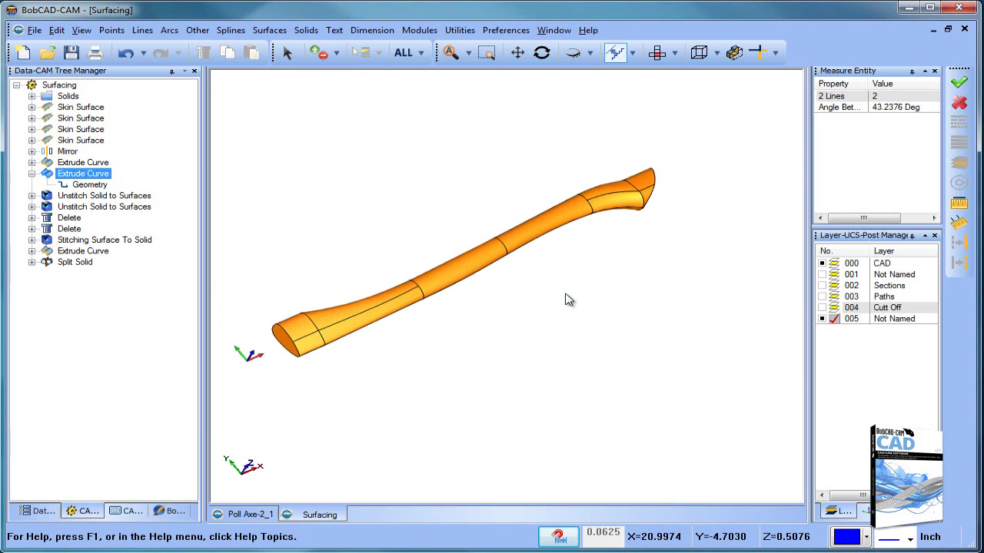